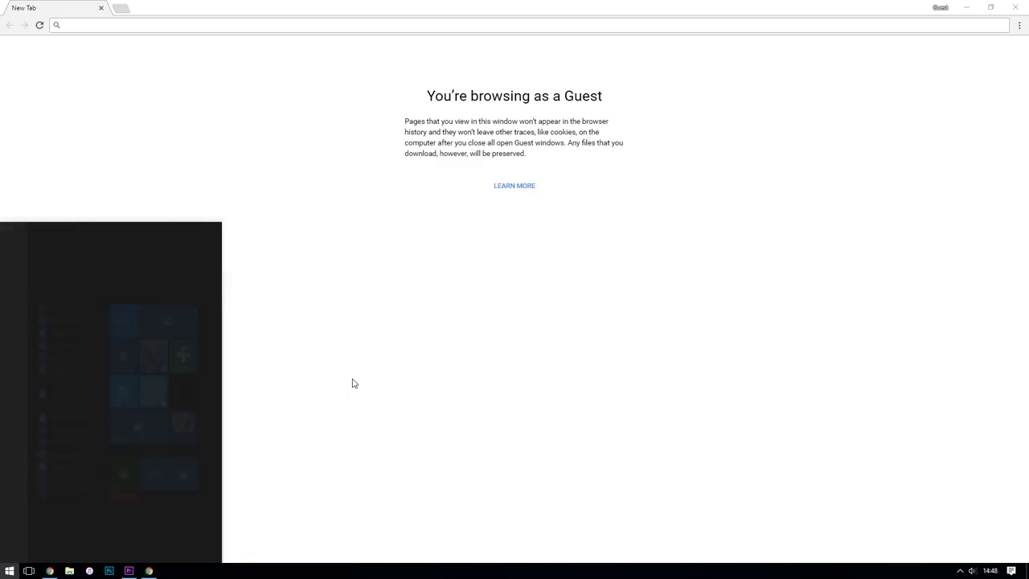
- Launch OBS Studio from Start, install the 21.0.1 update, and relaunch it
text(obs)
key(Return)
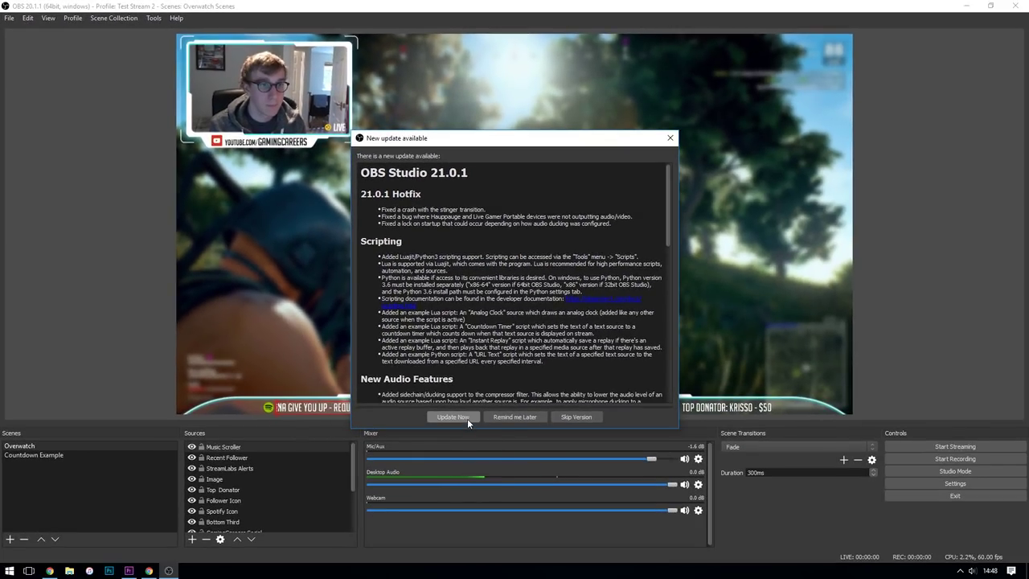
click(467, 418)
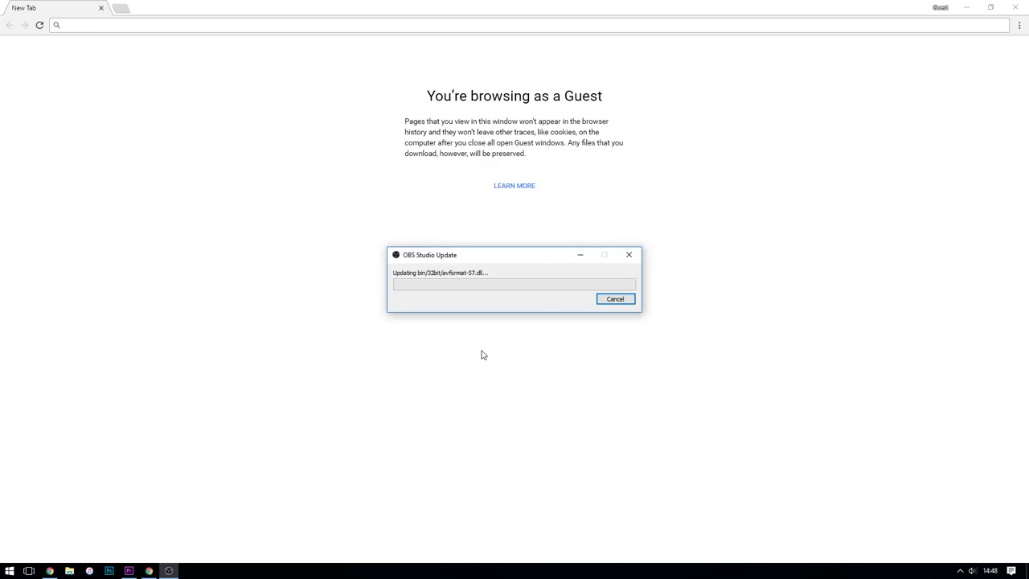
key(Return)
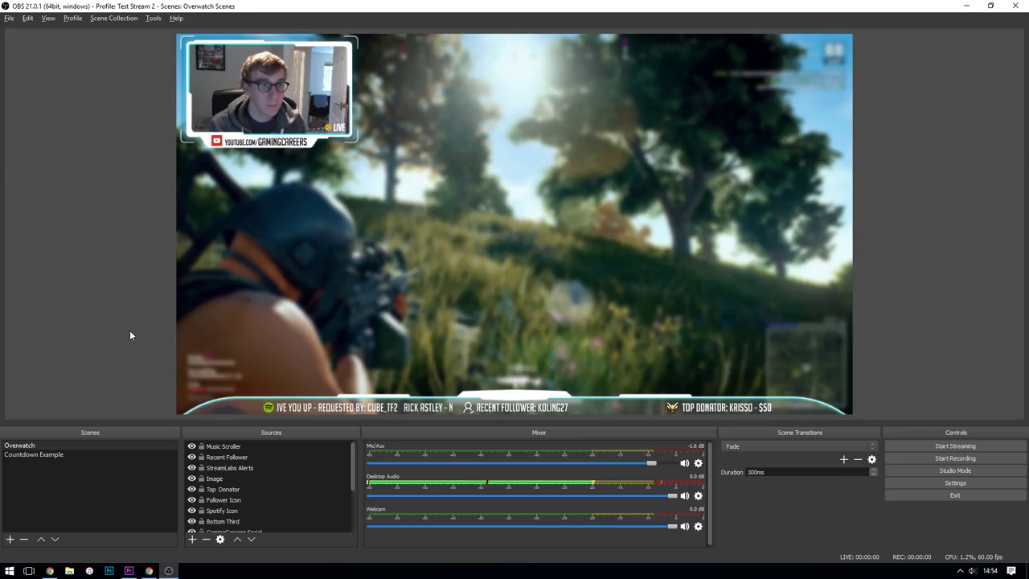
- Switch to the Countdown Example scene, hide its Twitch Chat source, and focus the Sources list
click(70, 455)
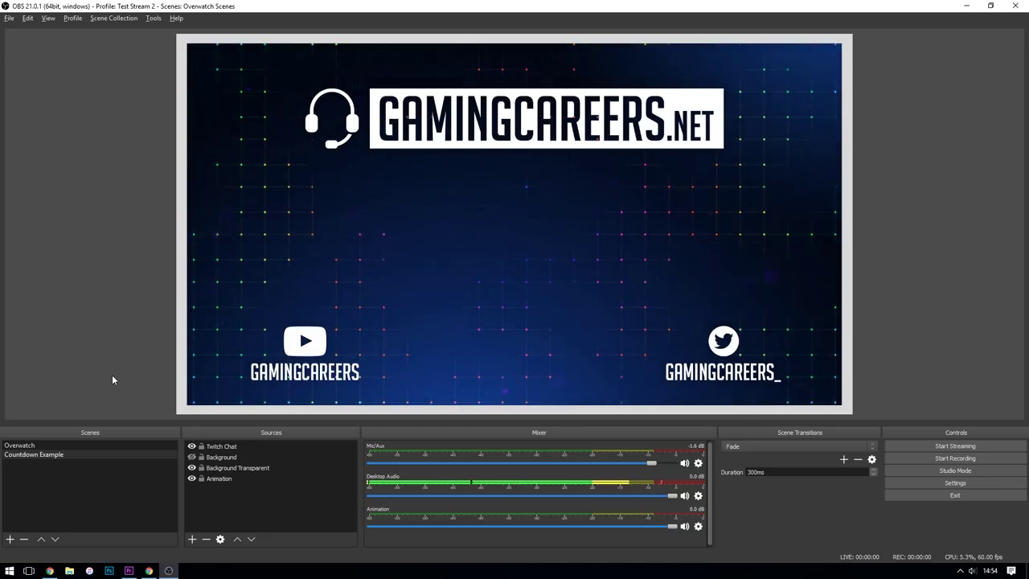
click(193, 447)
click(154, 467)
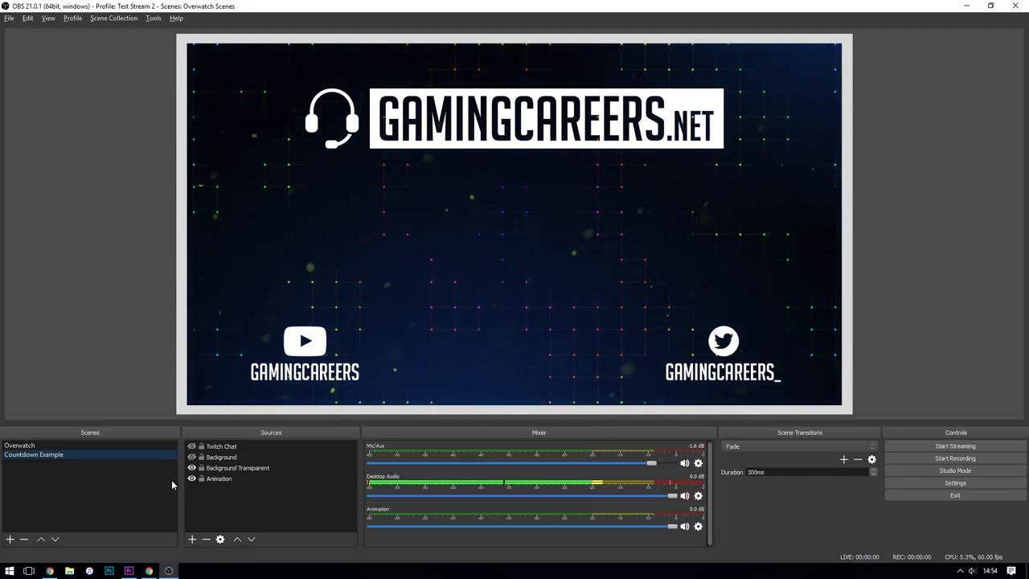
click(202, 493)
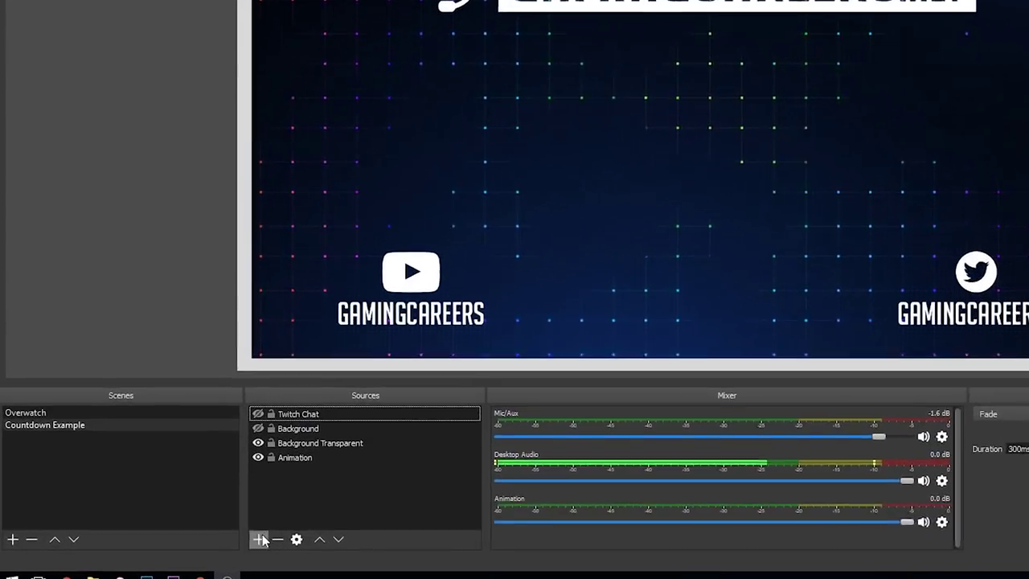
- Add a Text (GDI+) source named Countdown using BigNoodleTitling font at size 172
click(192, 538)
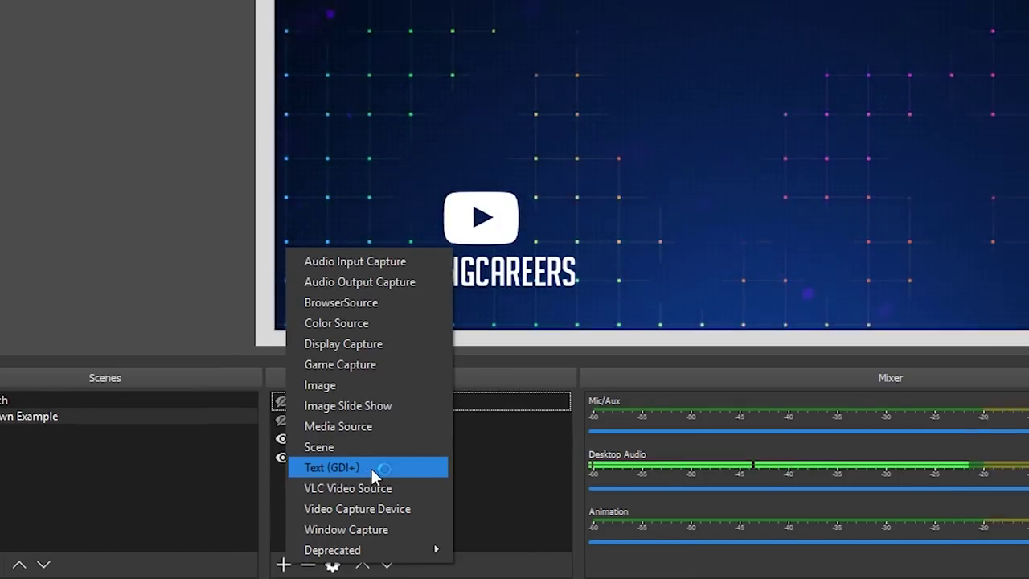
click(422, 443)
text(Countdown)
key(Return)
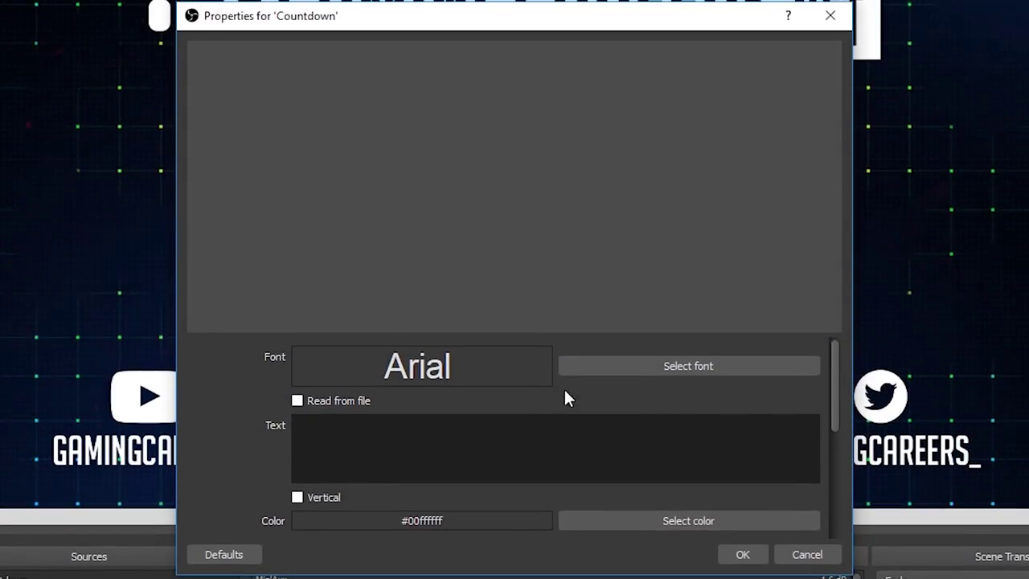
click(621, 354)
key(Down)
key(Down)
key(Down)
key(Down)
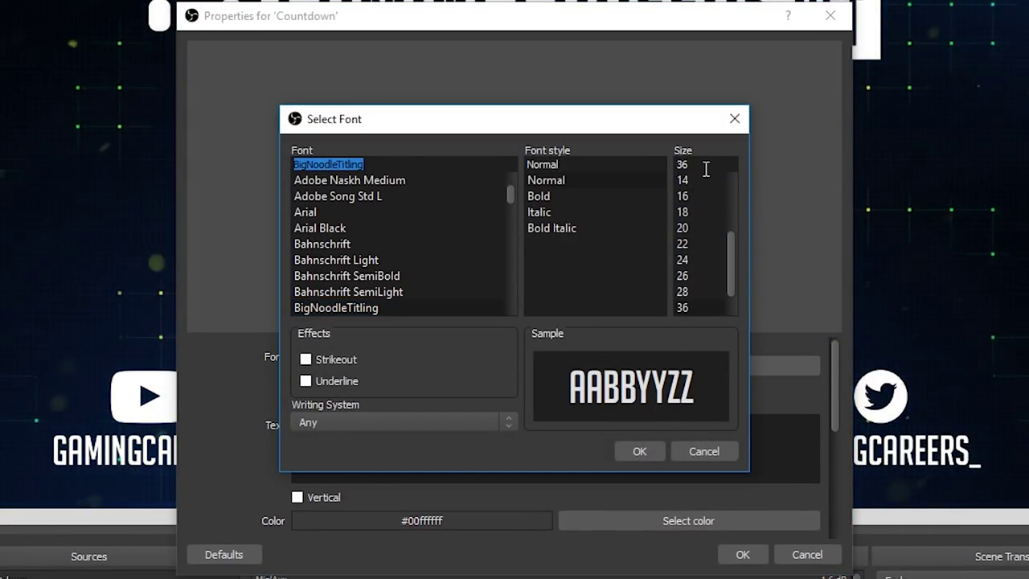
drag(705, 164, 666, 159)
text(172)
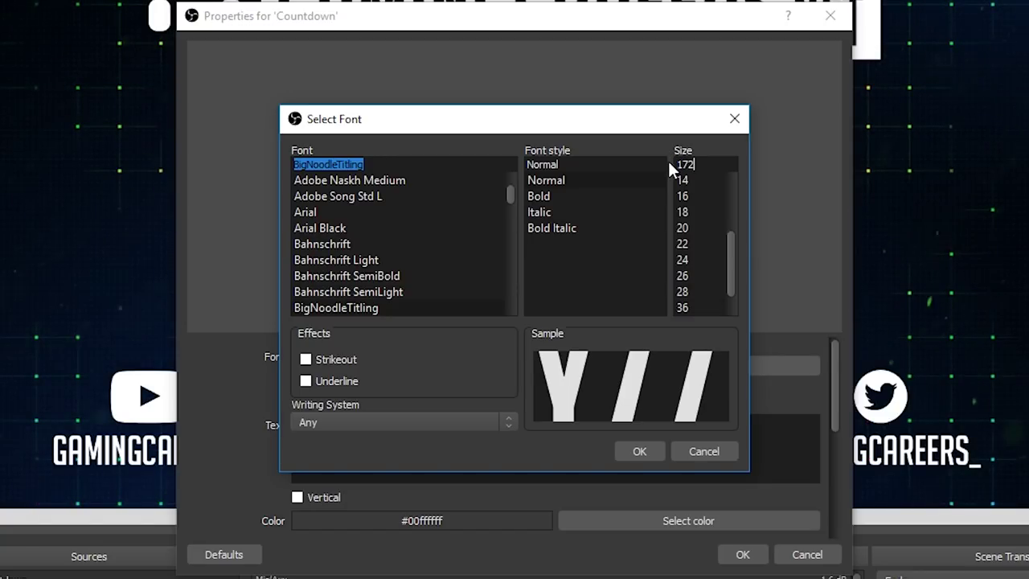
click(637, 451)
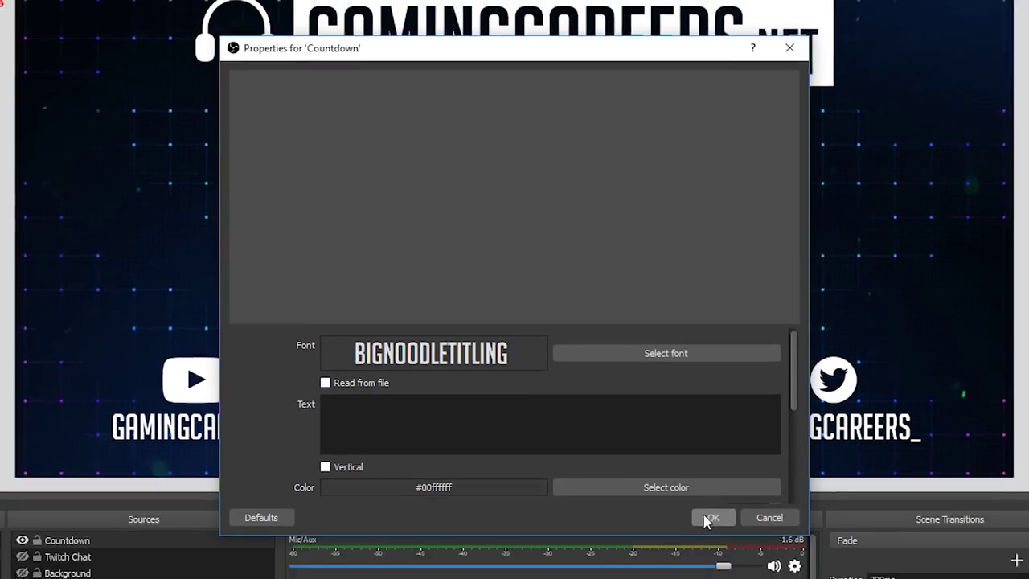
click(706, 519)
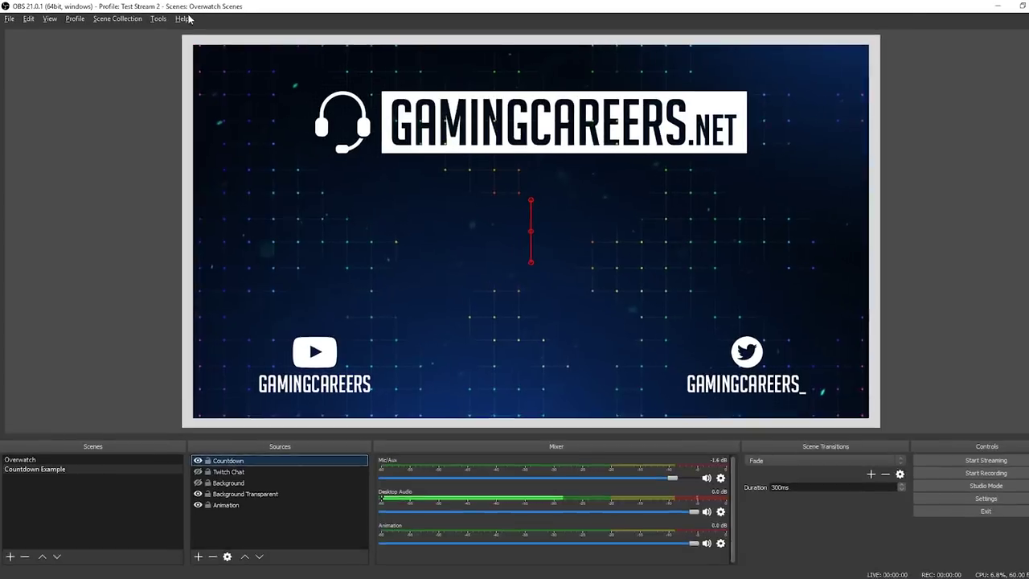
- Load countdown.lua into the Scripts manager
click(159, 18)
click(165, 84)
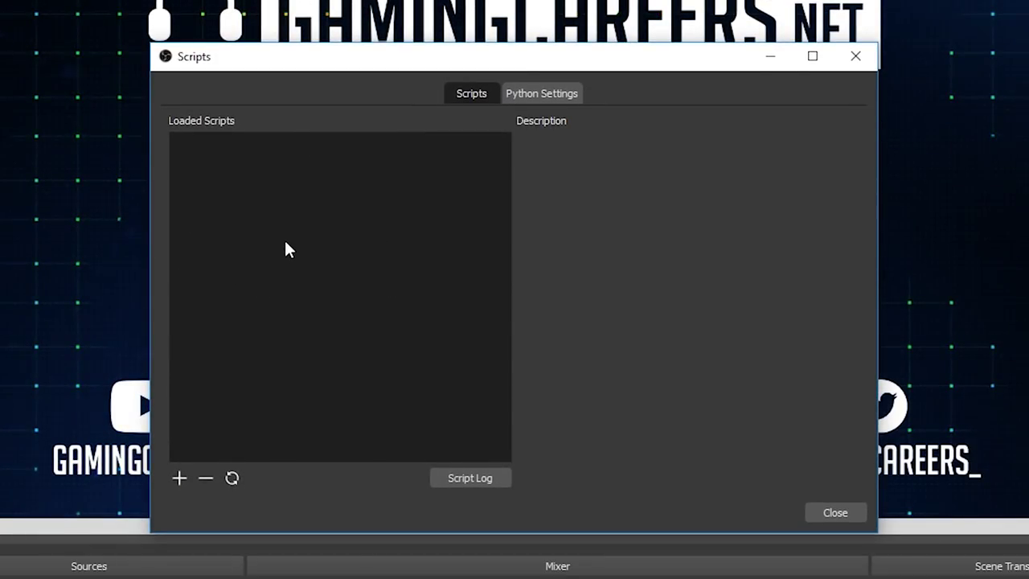
click(179, 479)
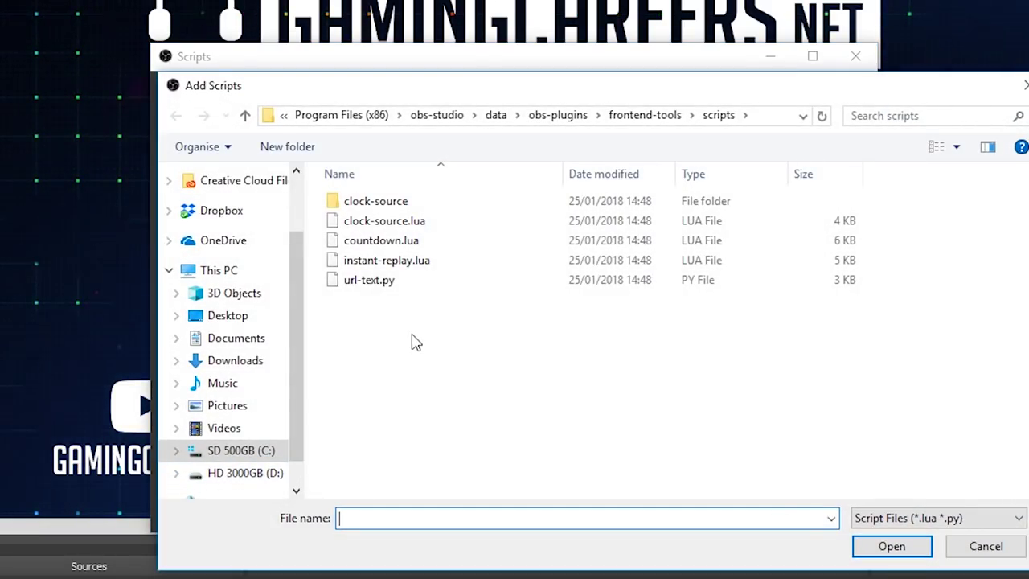
drag(410, 315, 375, 213)
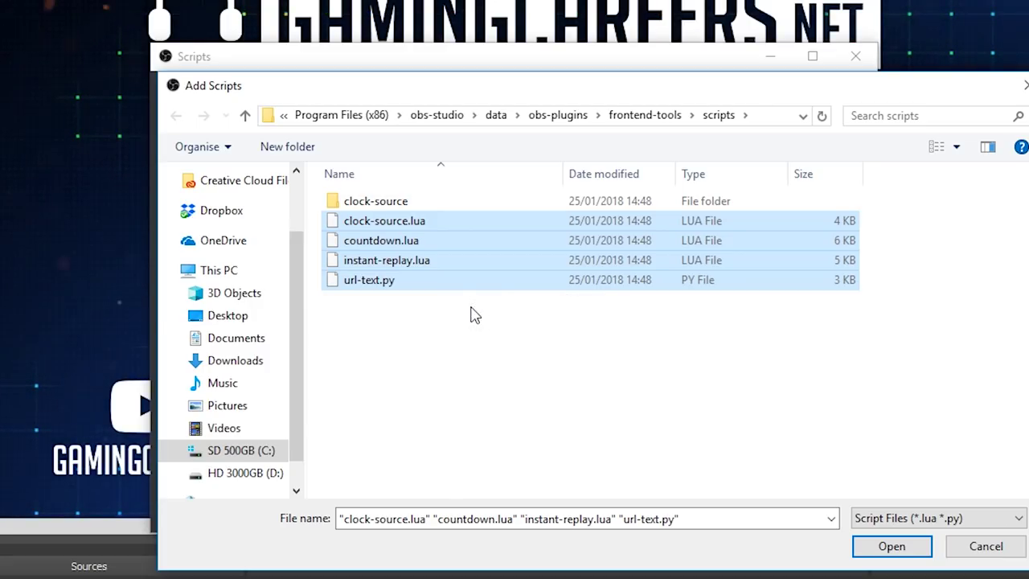
click(471, 313)
click(390, 242)
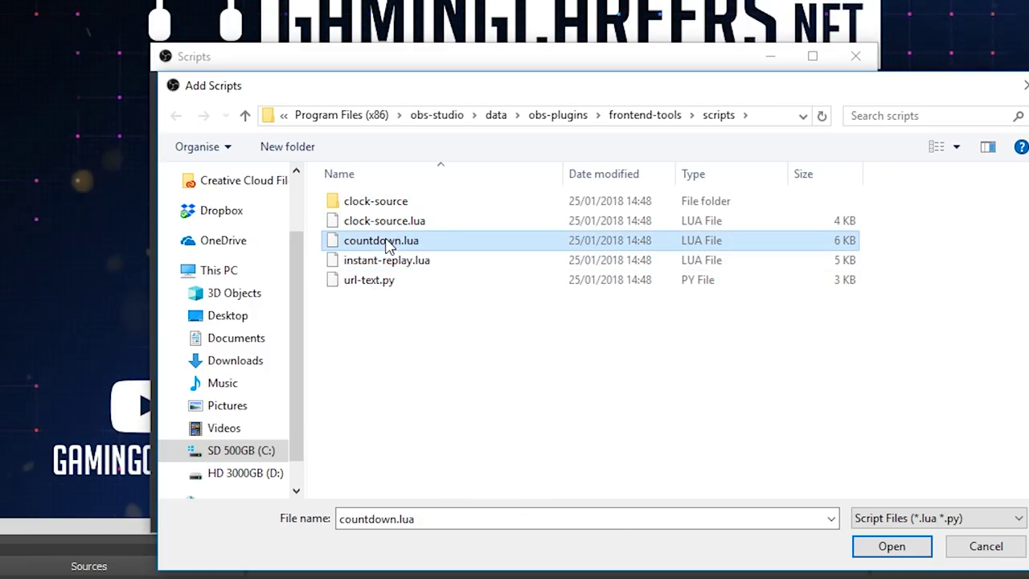
click(891, 547)
- Set the countdown.lua script's Text Source to Countdown
click(231, 141)
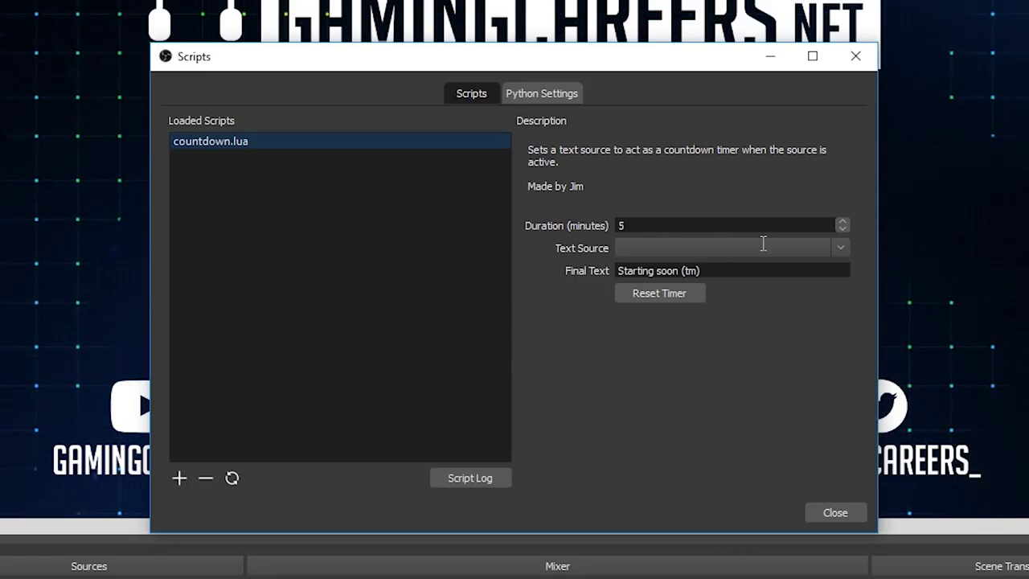
click(840, 248)
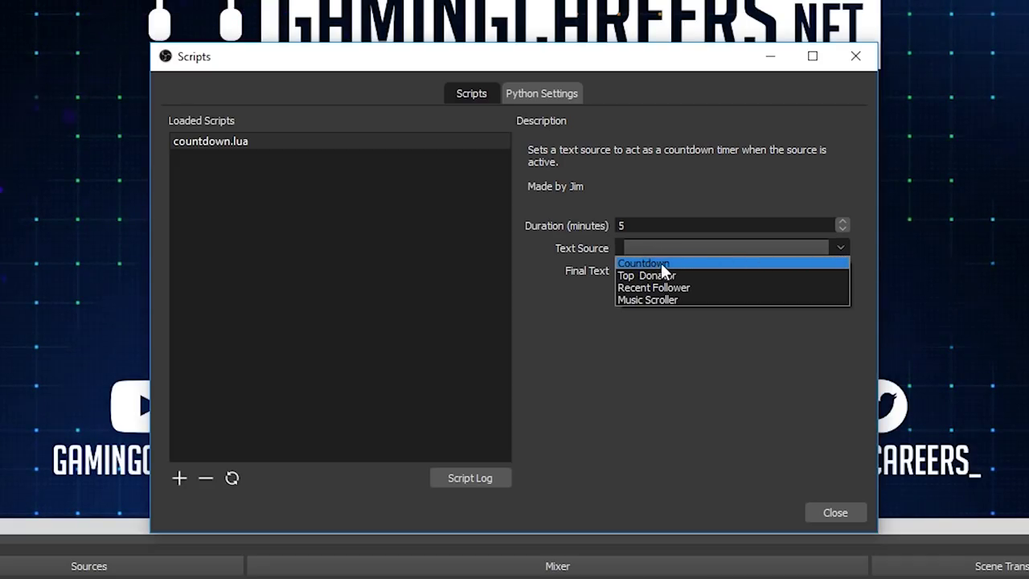
click(673, 263)
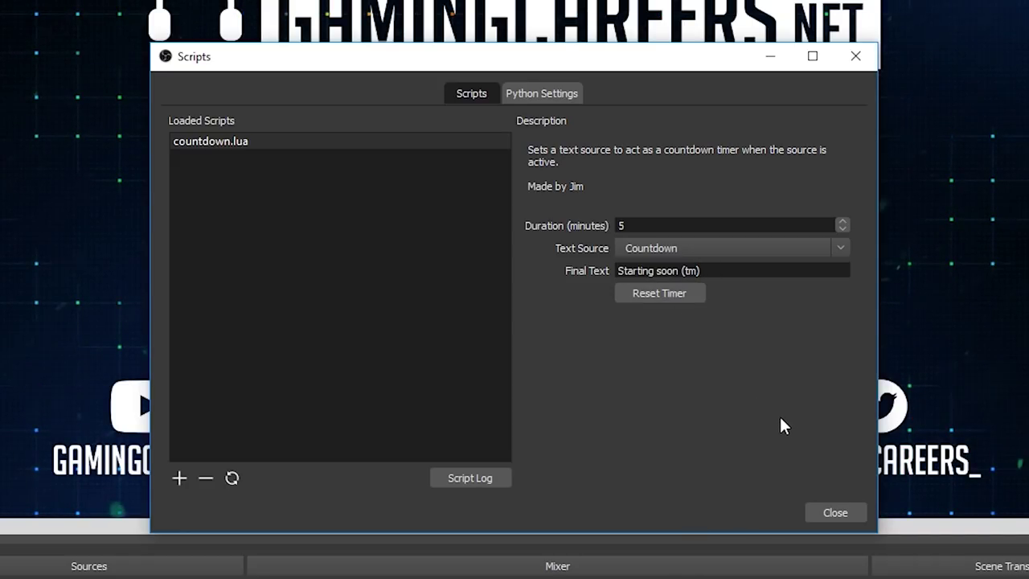
- Centre the Countdown text horizontally with Ctrl+D and toggle its visibility to restart the timer
click(832, 509)
key(ctrl+d)
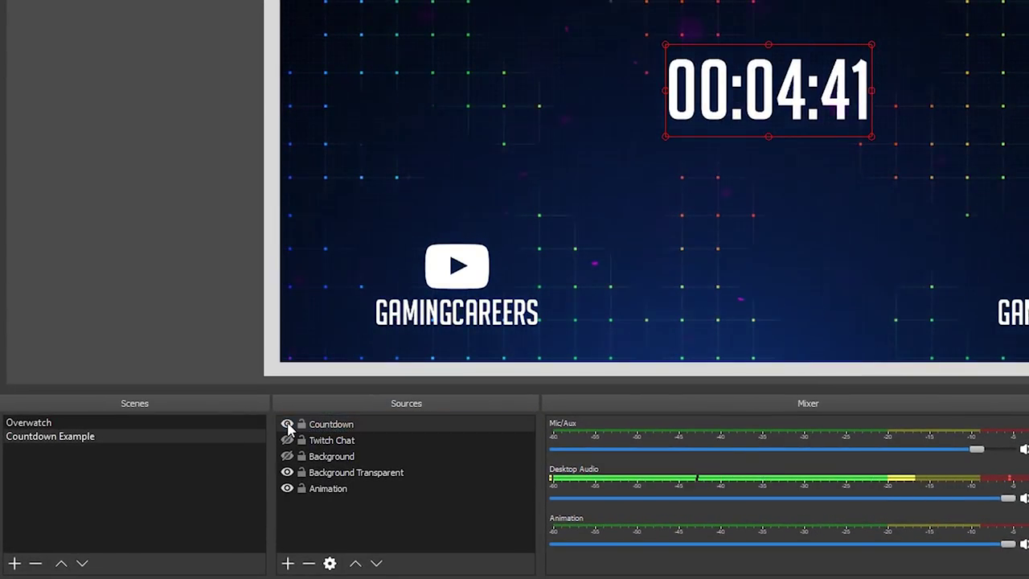
click(287, 425)
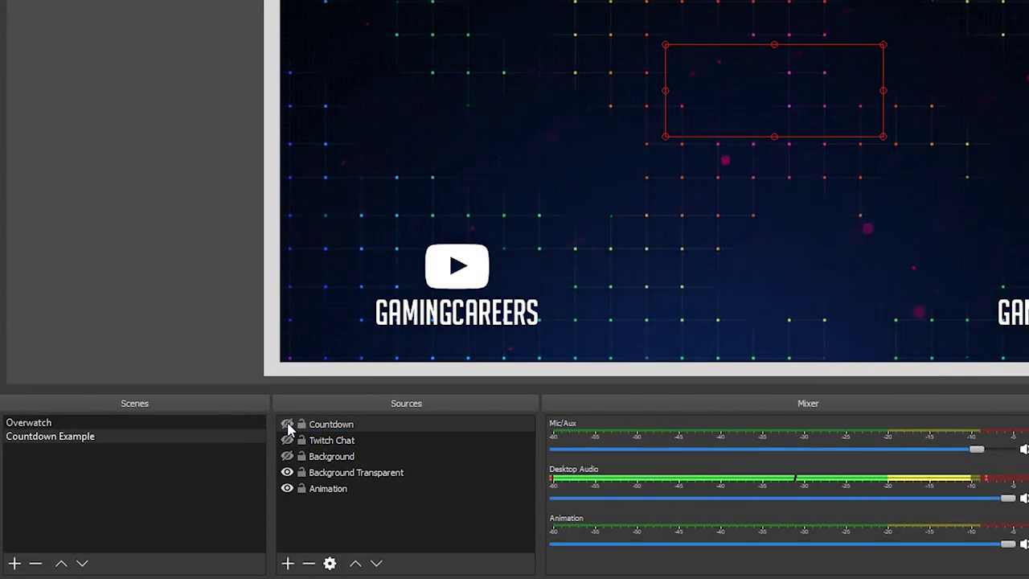
click(287, 424)
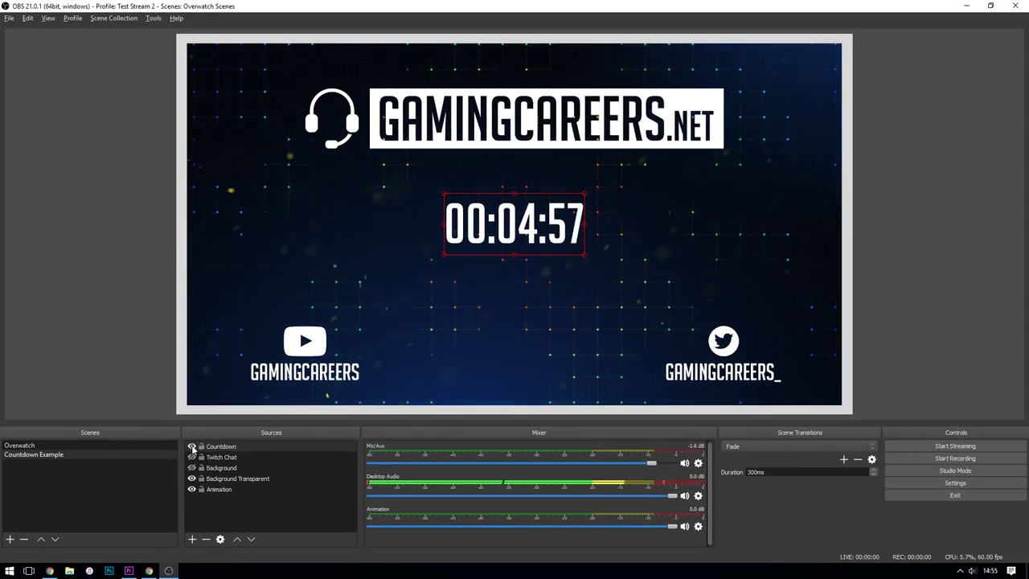
click(127, 337)
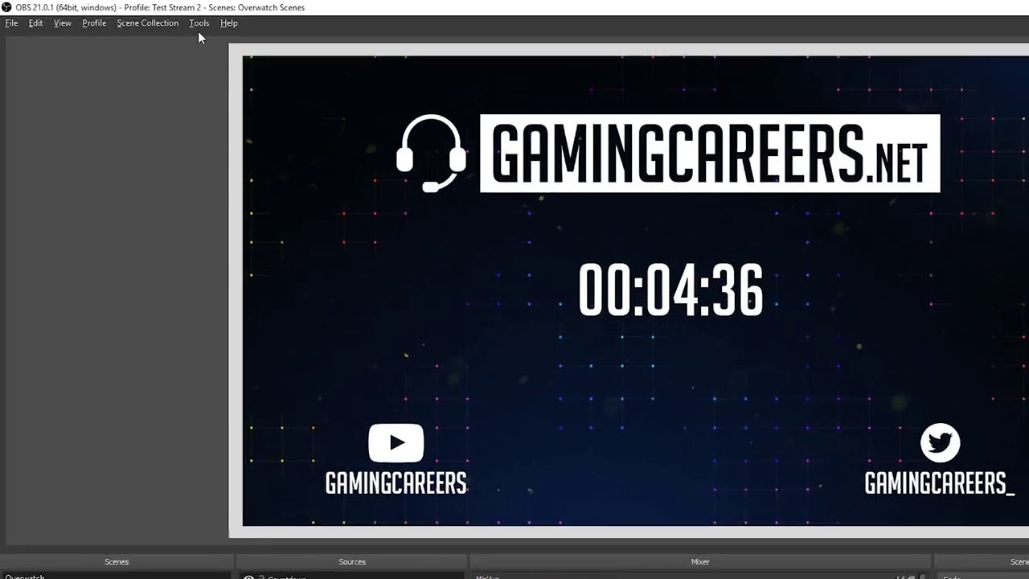
- Reopen Scripts, cancel adding a script, close the manager, and select the Overwatch scene
click(153, 18)
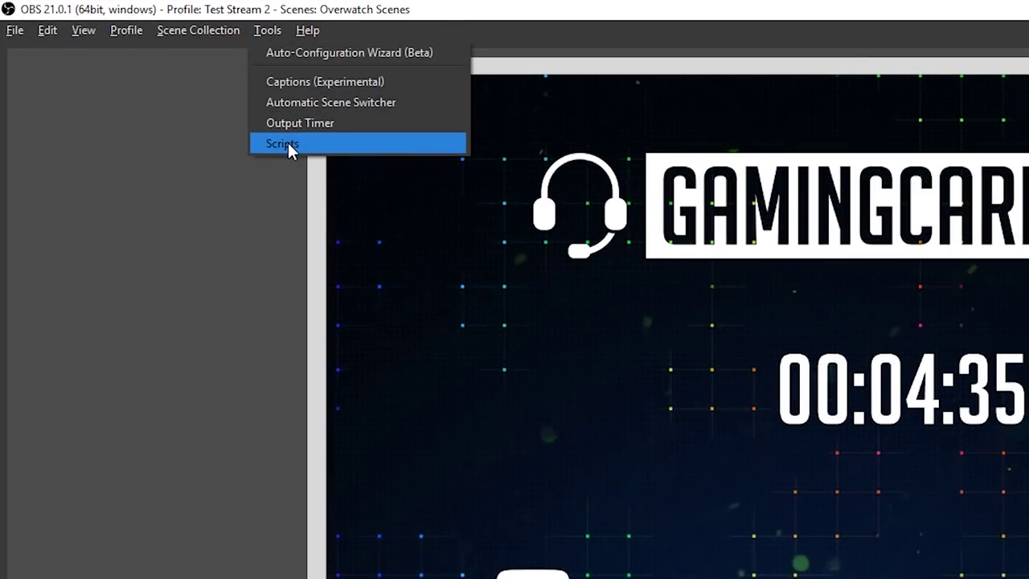
click(163, 83)
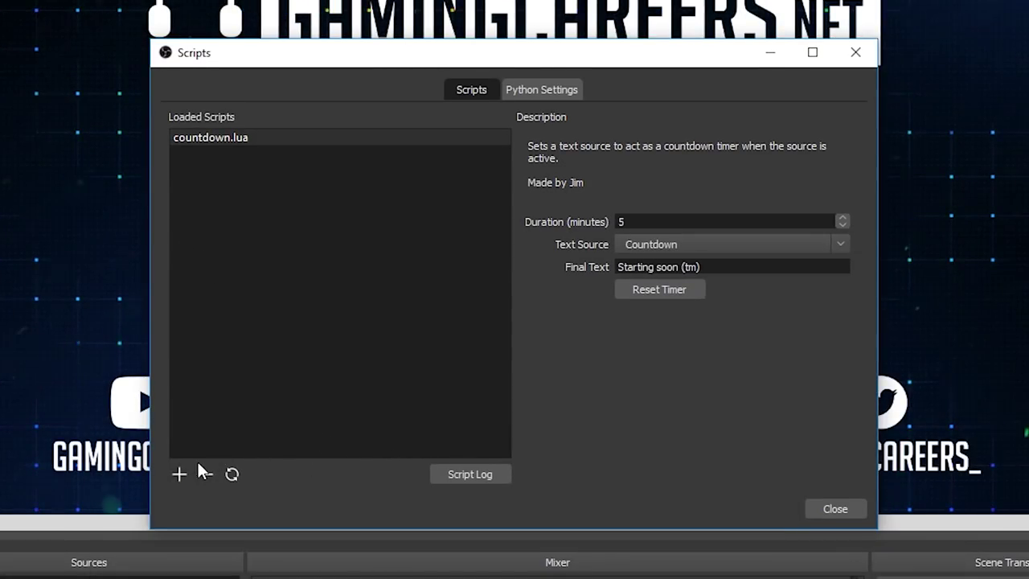
click(179, 474)
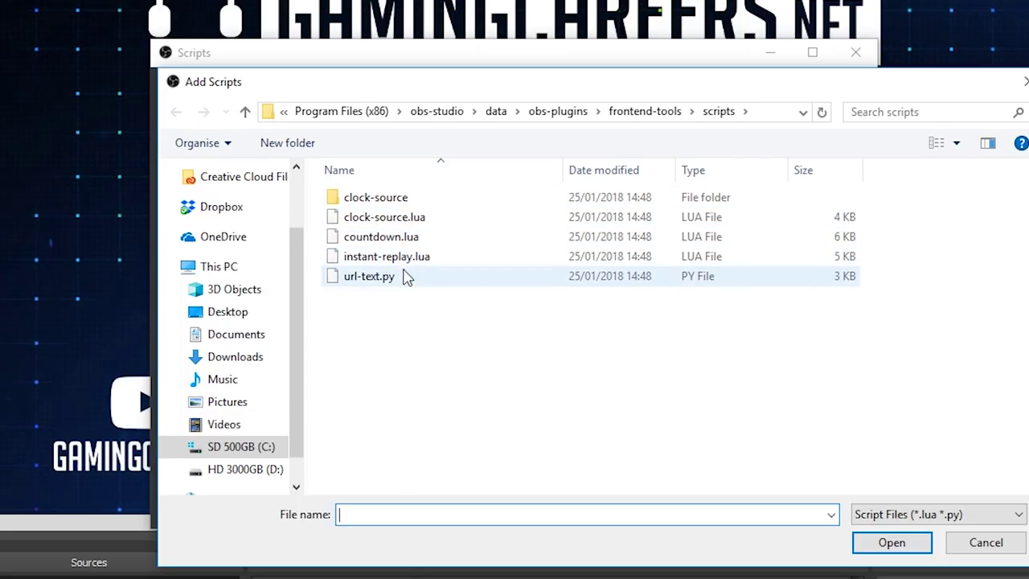
click(976, 549)
click(828, 506)
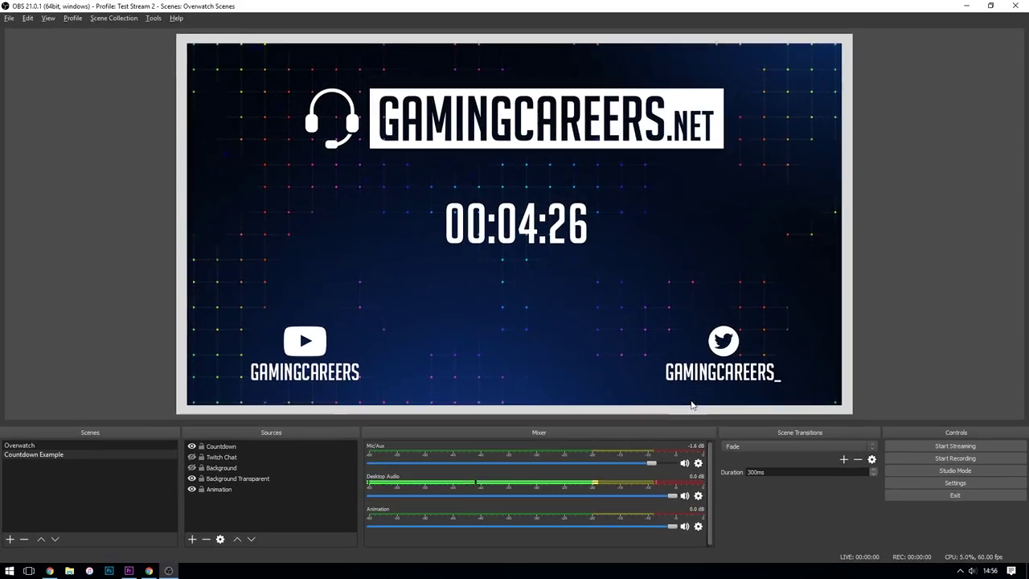
click(125, 442)
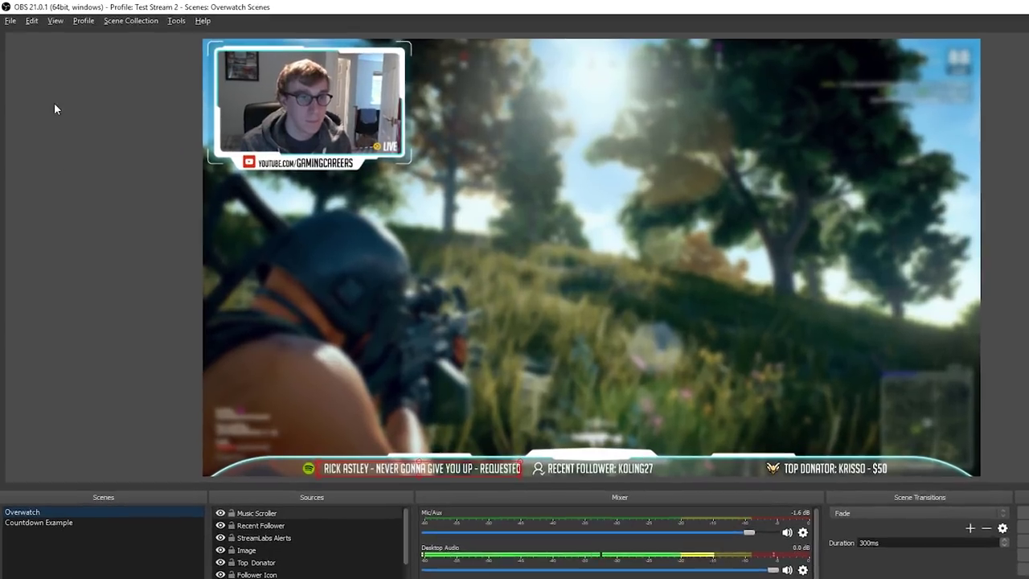
- Open Multiview (Windowed) from the View menu
click(48, 18)
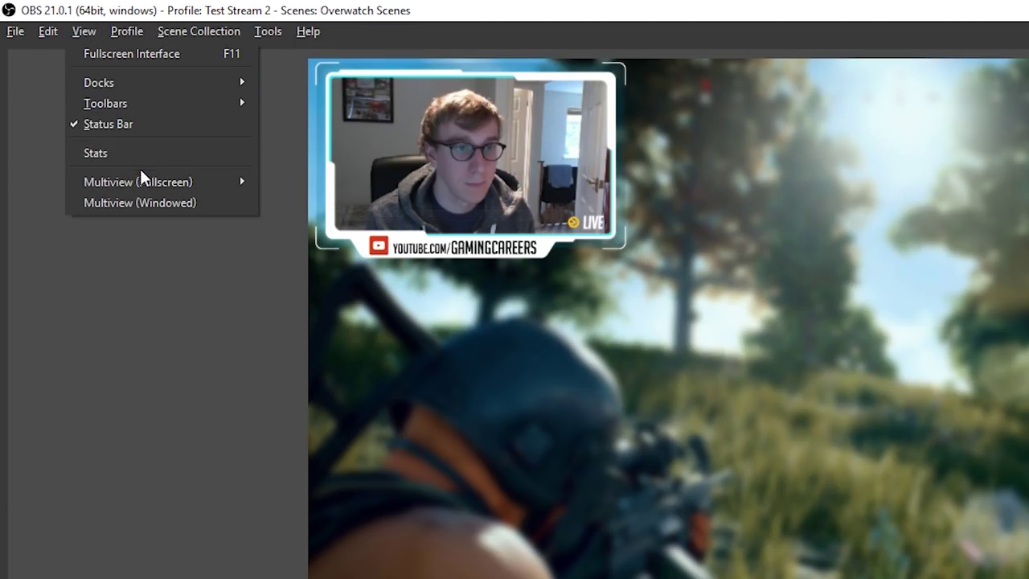
mouse_move(174, 185)
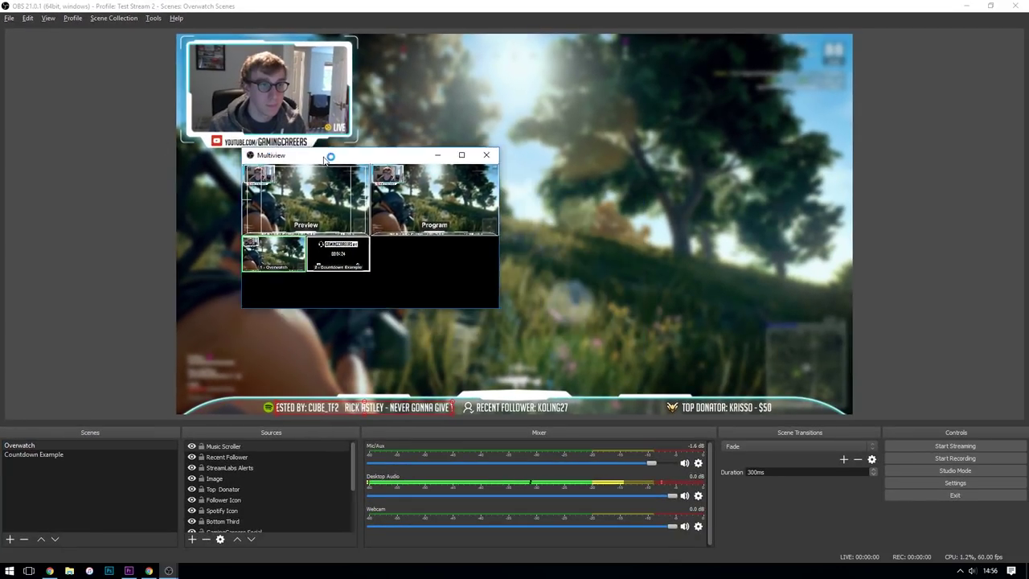
- Move and enlarge the Multiview window, then switch between scene tiles, ending on Overwatch
drag(324, 158, 190, 67)
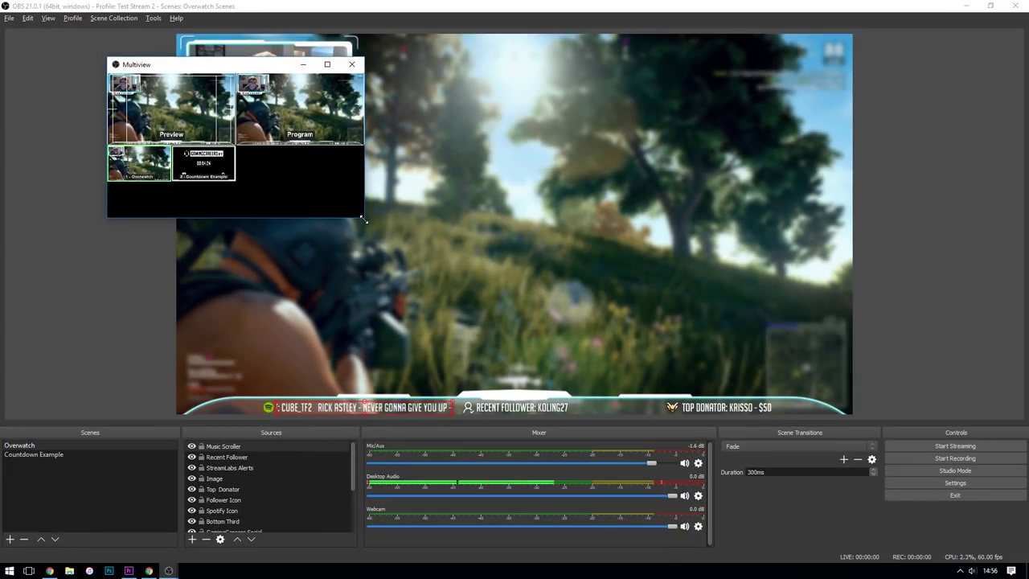
drag(364, 216, 839, 531)
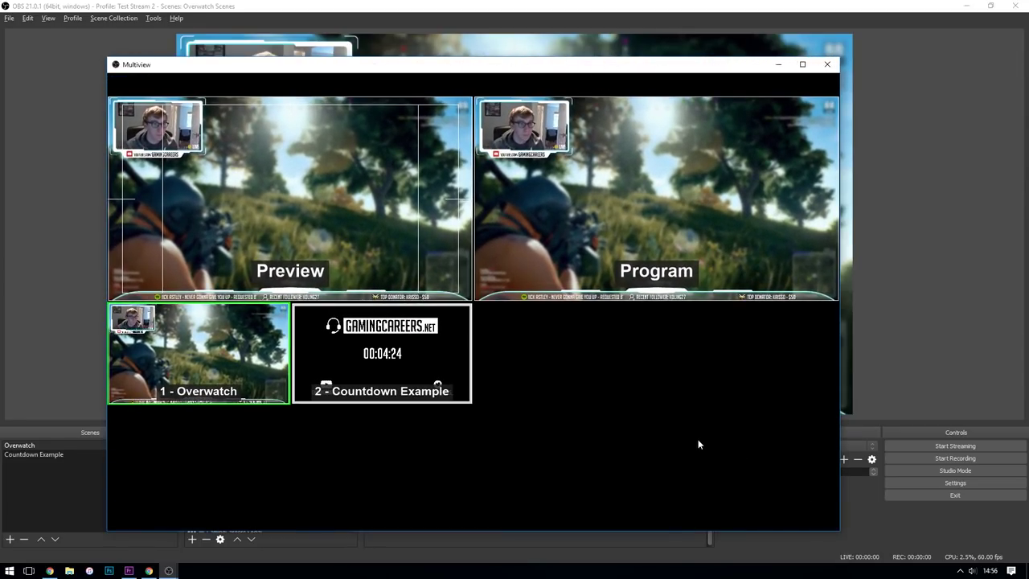
click(417, 366)
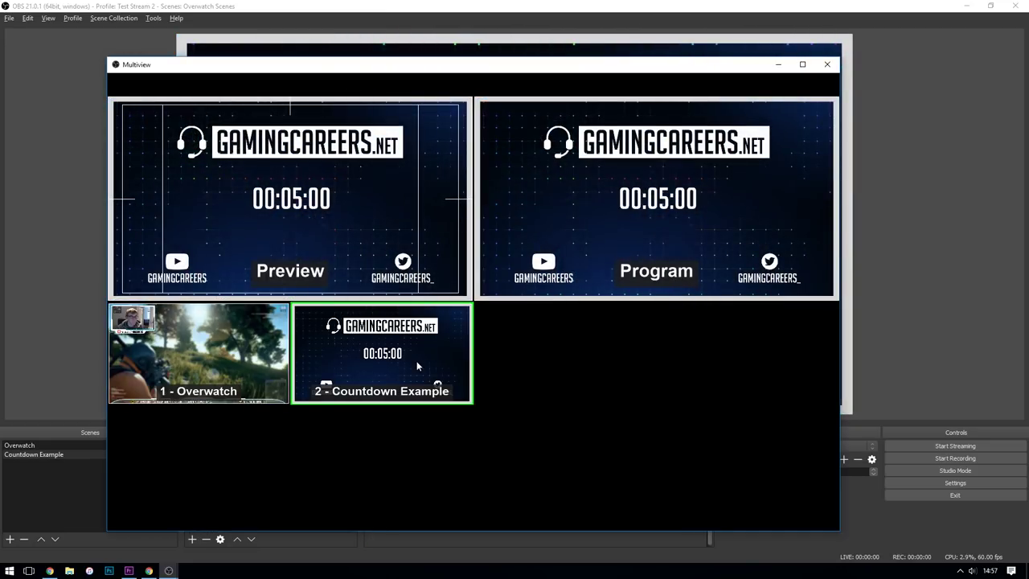
click(237, 362)
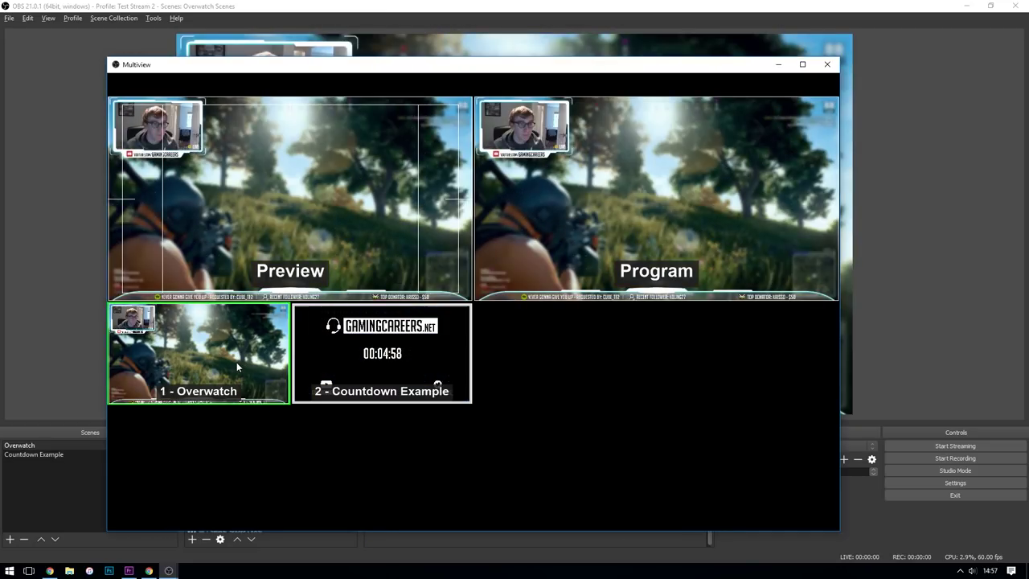
click(383, 355)
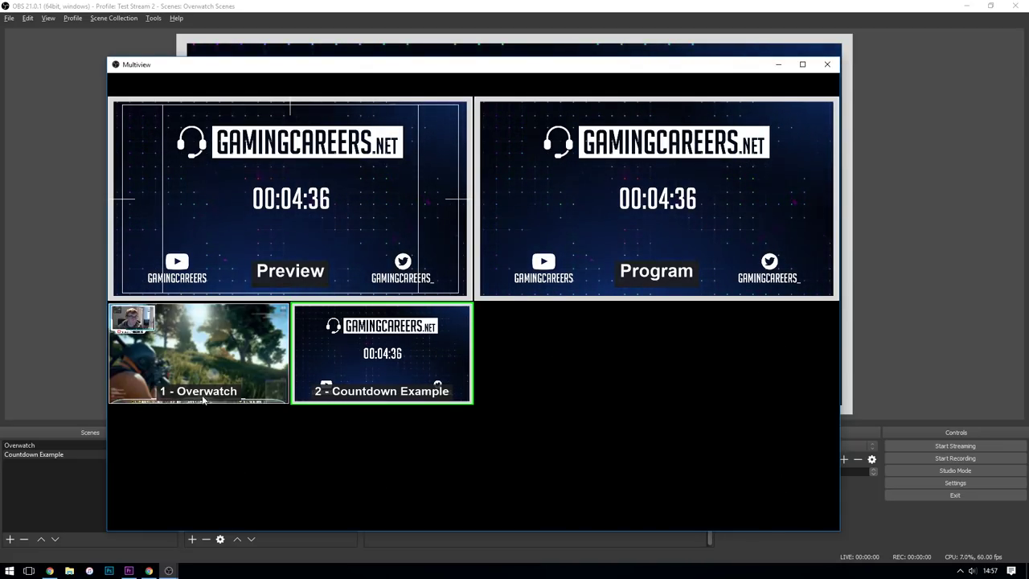
click(245, 355)
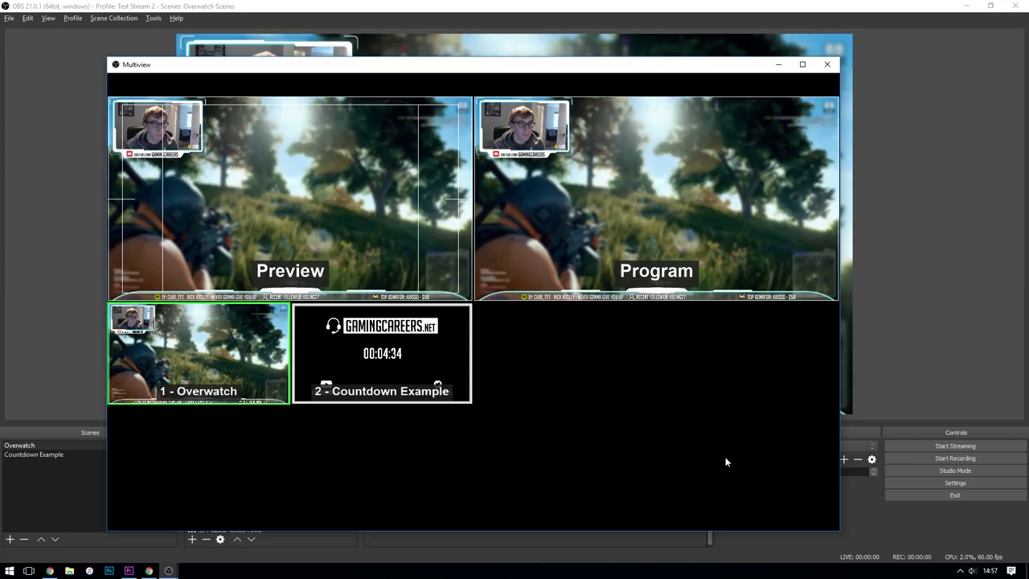
- Close the Multiview window and check the Overwatch scene's Show in Multiview option without changes
click(820, 67)
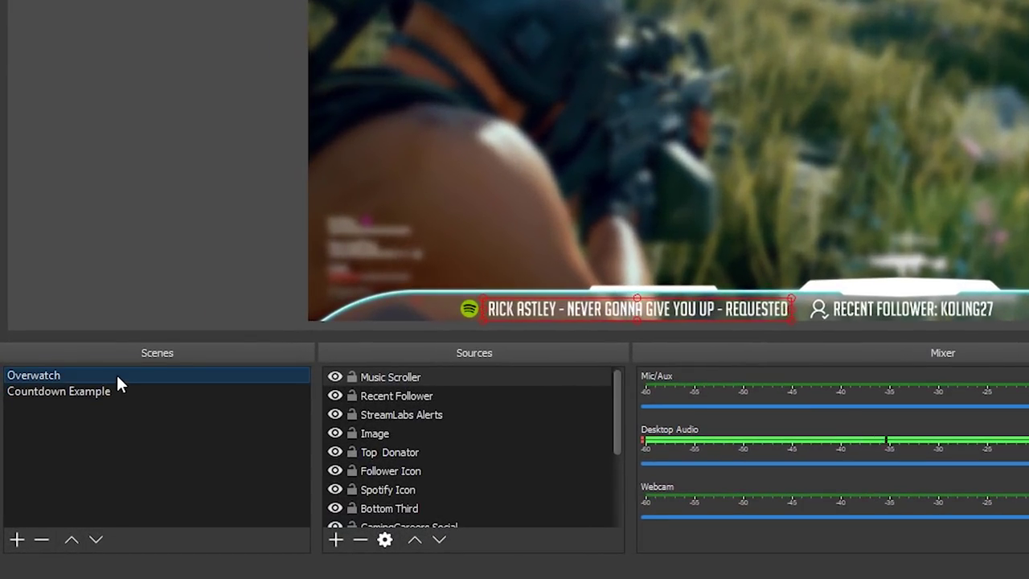
right_click(65, 443)
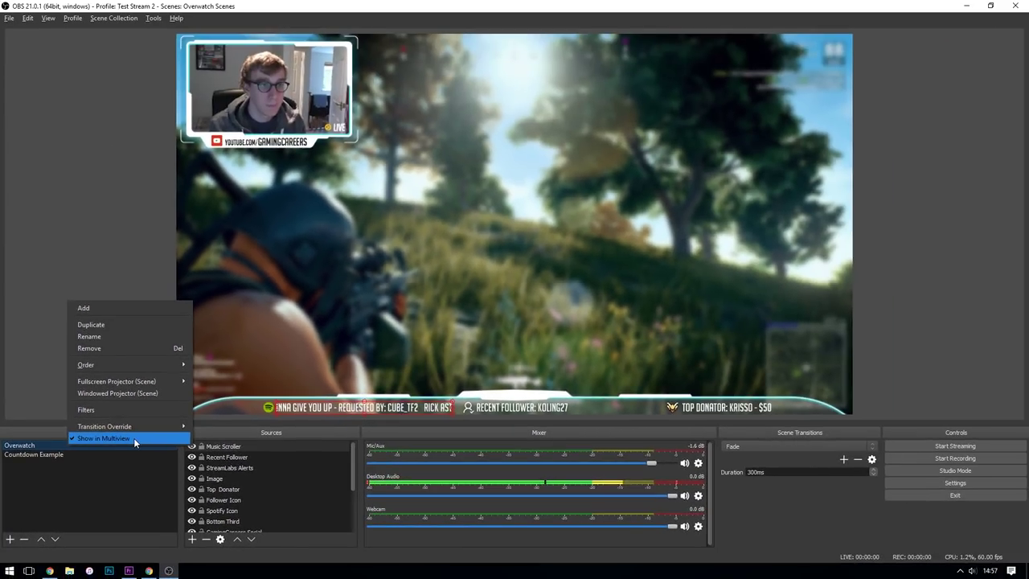
click(130, 466)
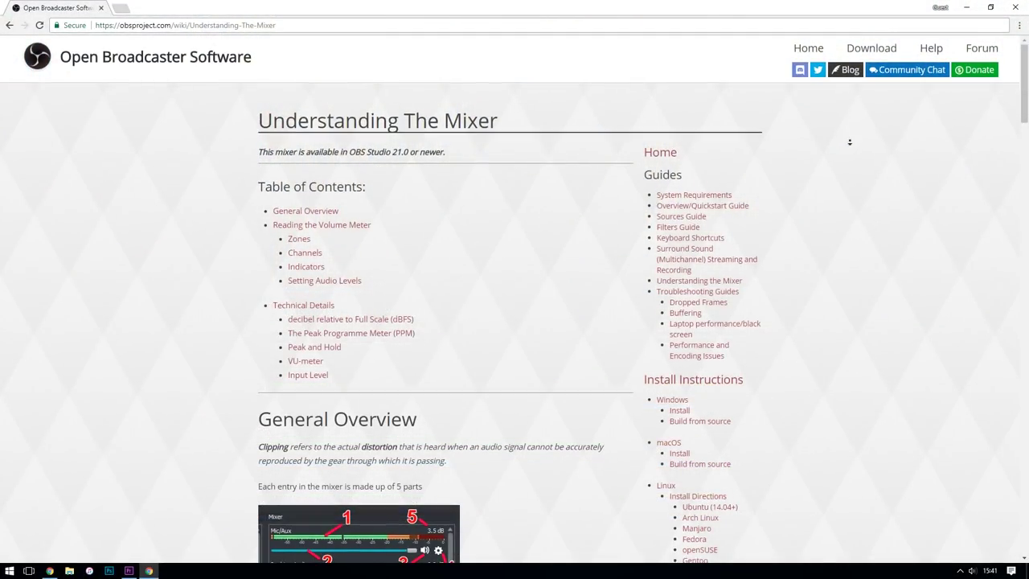
- Autoscroll down through the Understanding The Mixer wiki page
middle_click(849, 147)
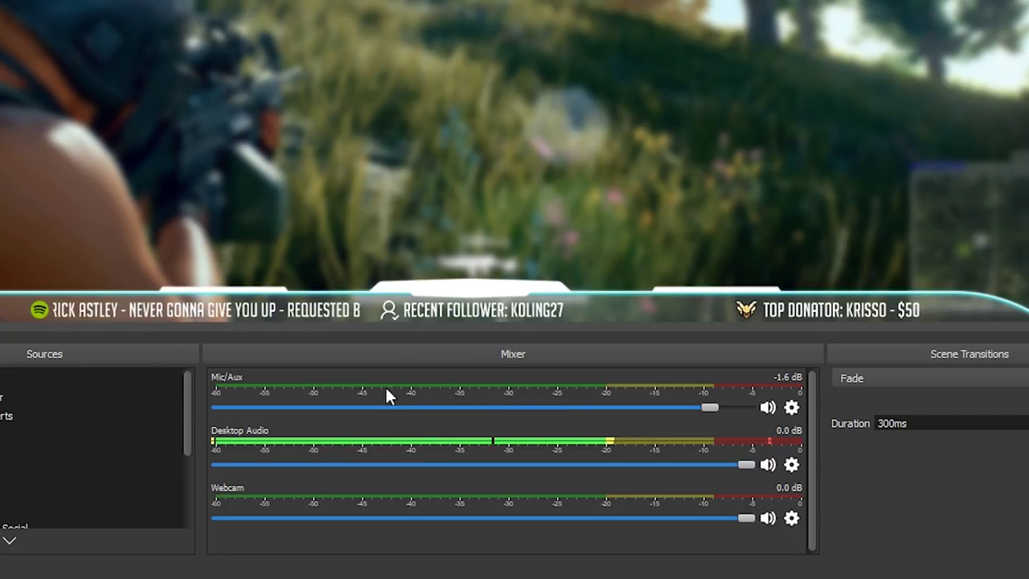
- Rename the mixer's Mic/Aux microphone channel to 'Snowball'
right_click(225, 375)
click(276, 430)
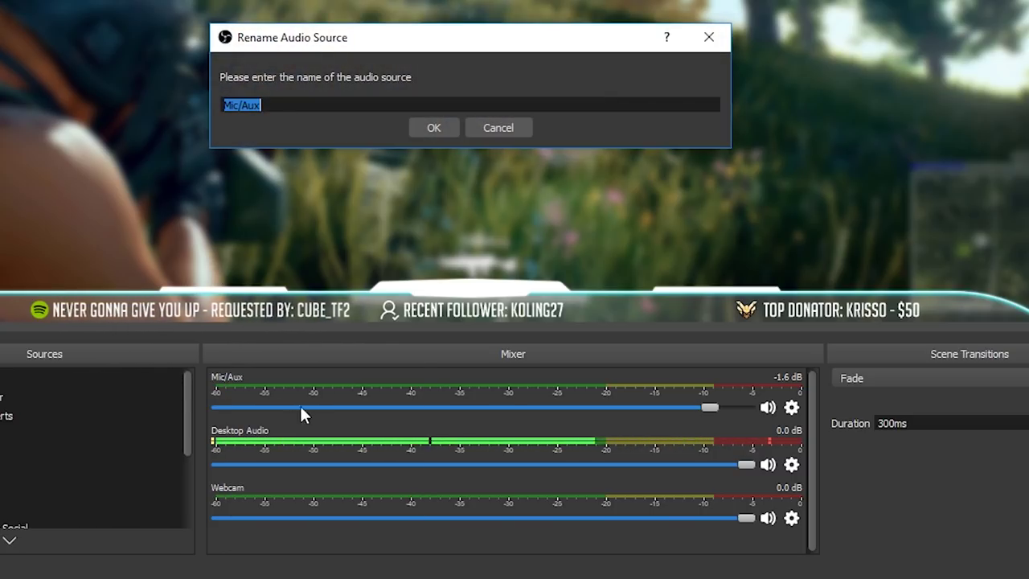
text(Sno)
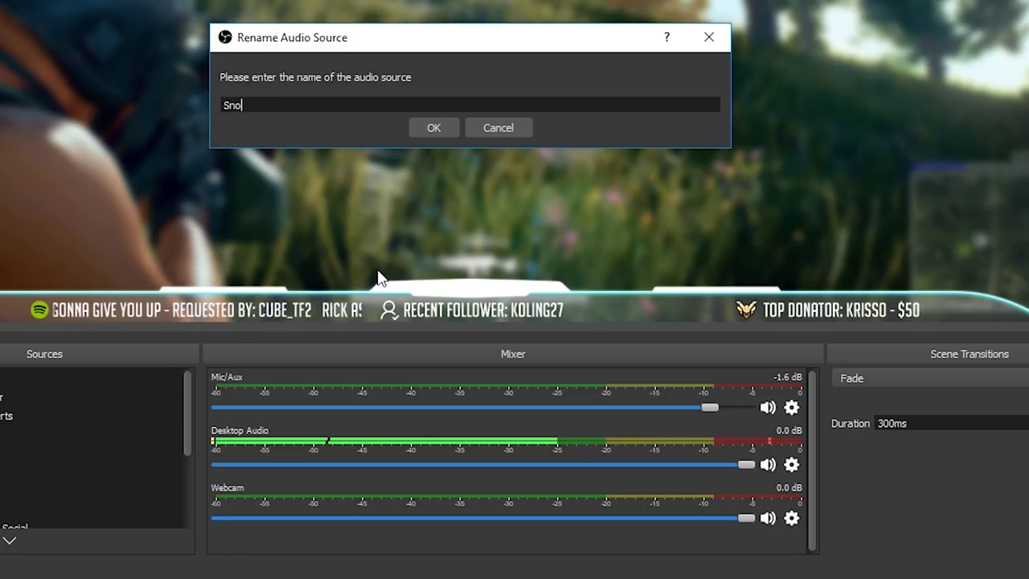
text(wball)
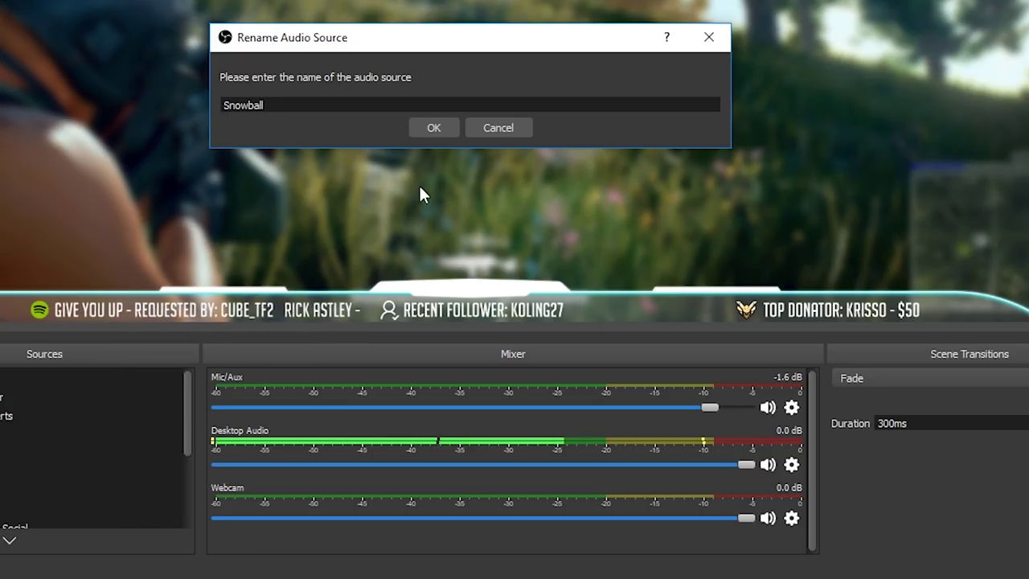
click(433, 127)
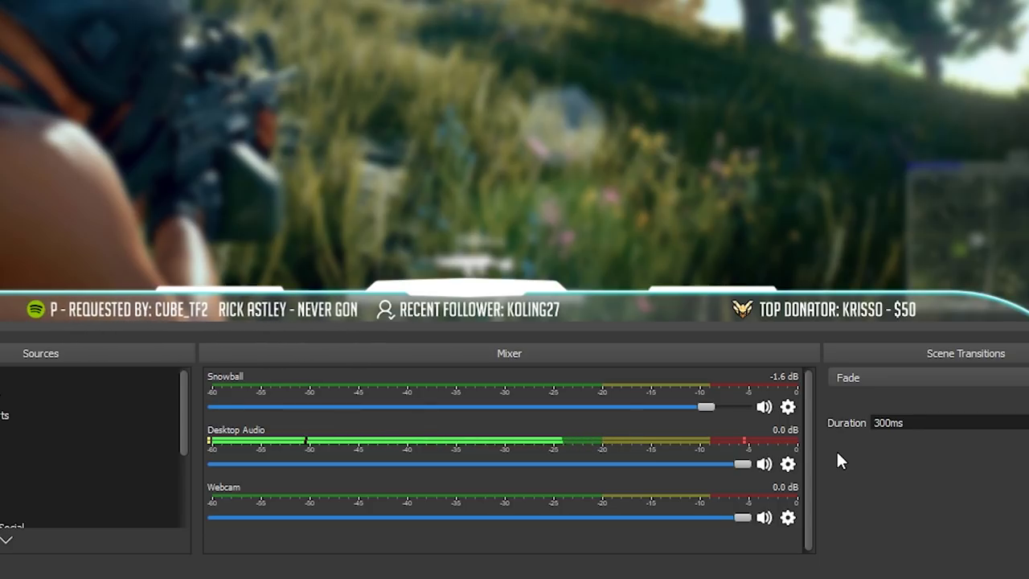
- Add a Compressor filter with its default name to Desktop Audio
click(787, 464)
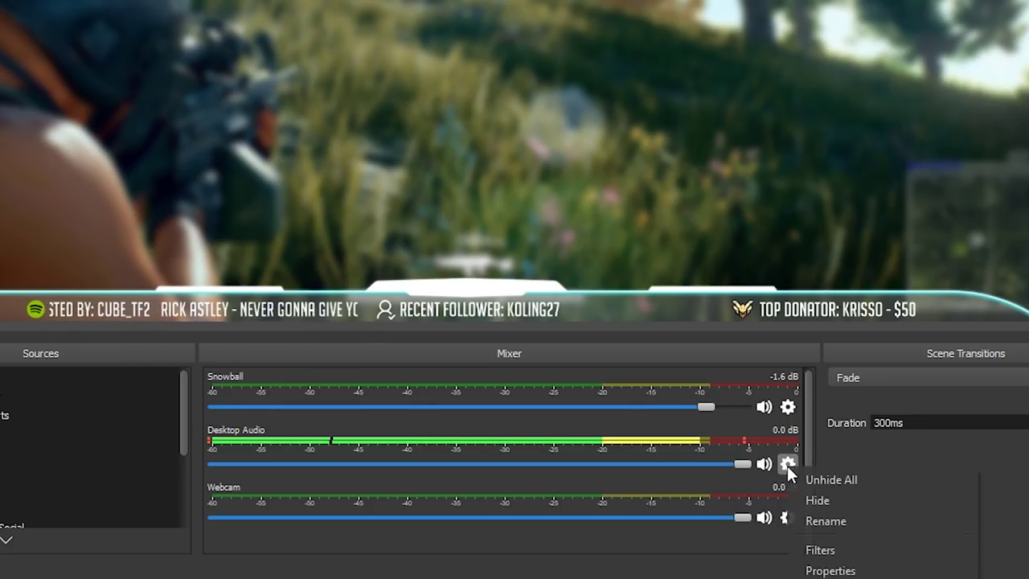
click(839, 546)
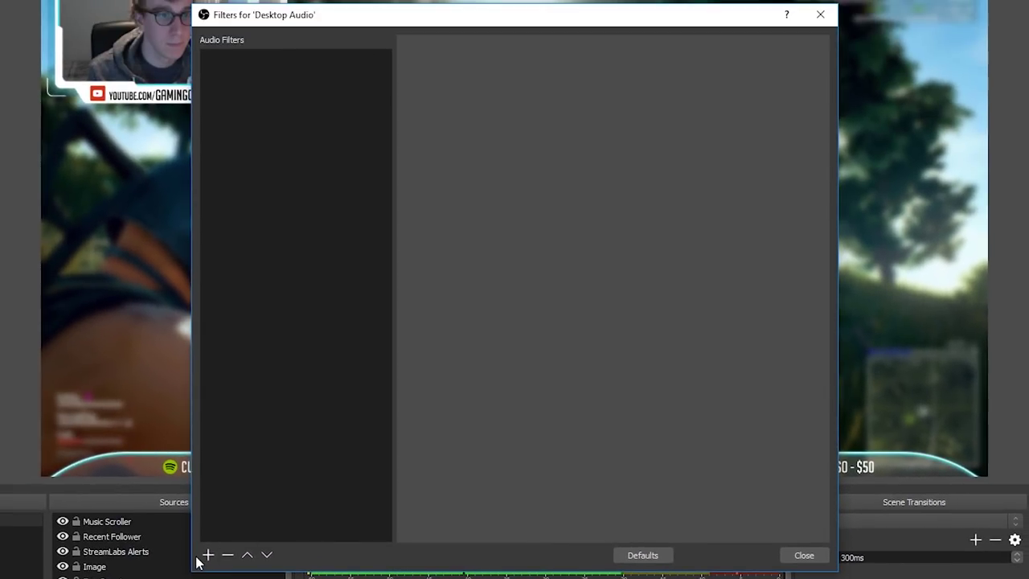
click(208, 555)
click(257, 570)
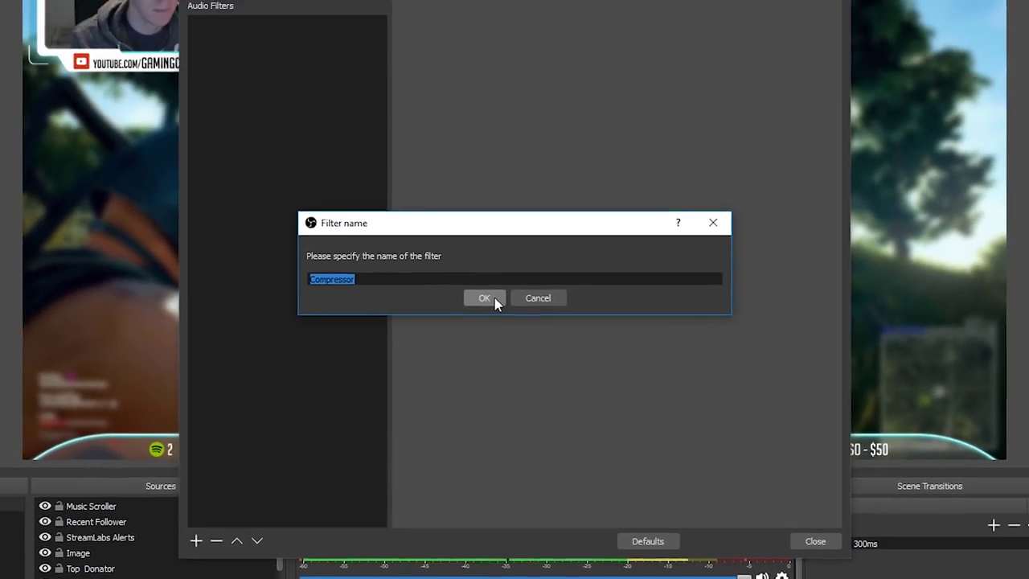
click(479, 179)
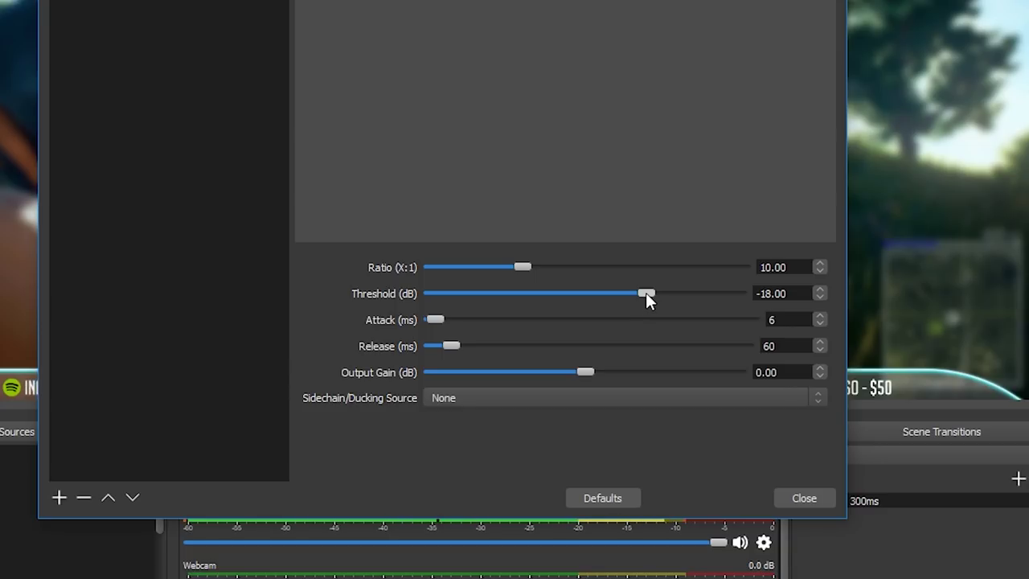
- Set the compressor threshold to -30 dB, release to 1000 ms, and ducking source to Snowball
drag(645, 292, 592, 295)
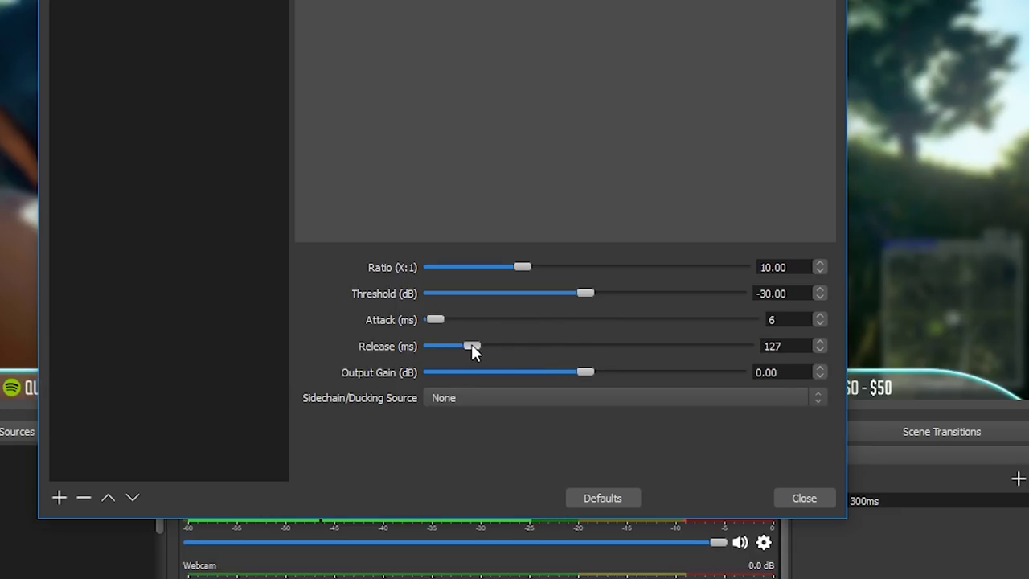
drag(476, 352, 717, 357)
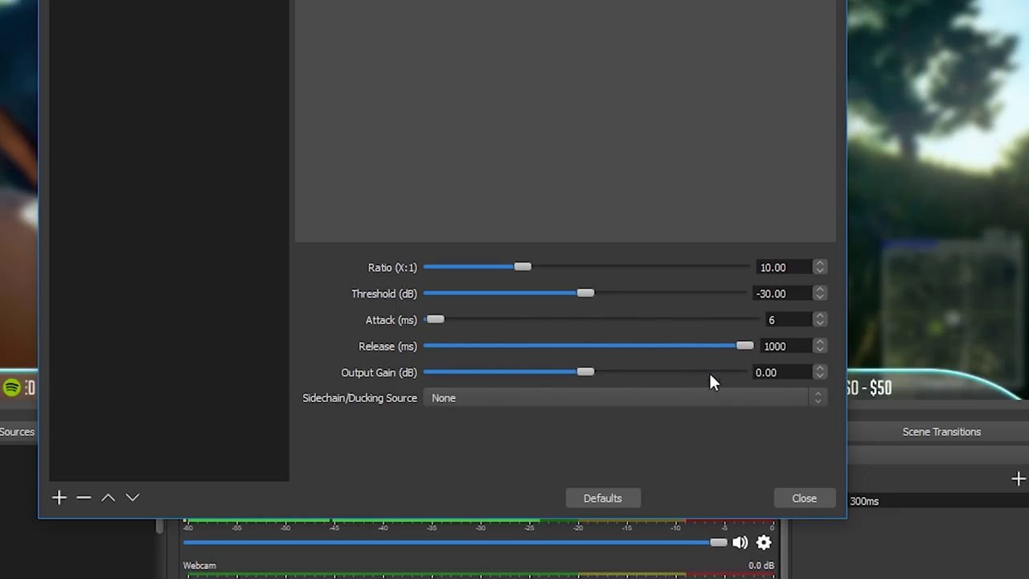
click(818, 394)
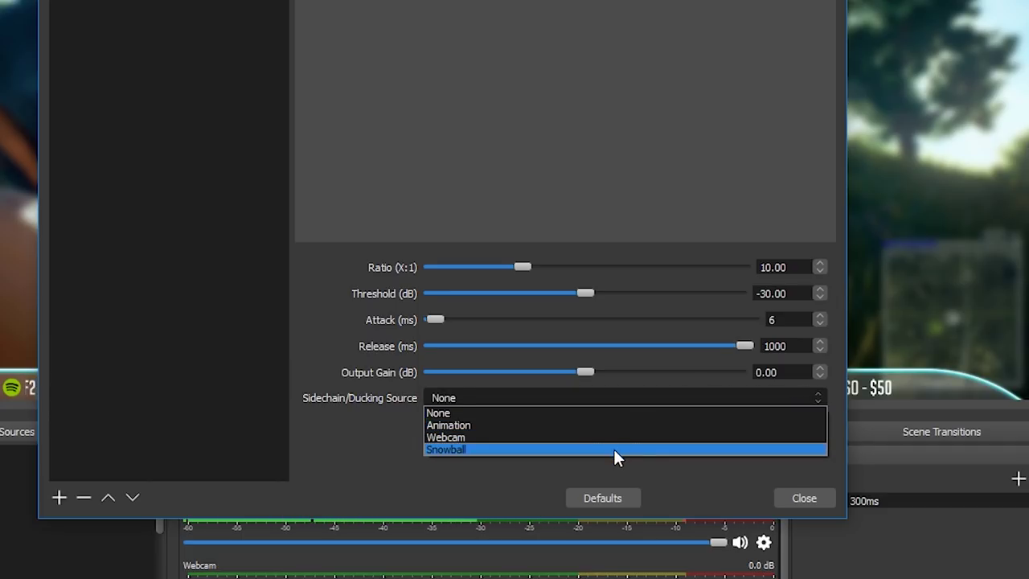
click(613, 449)
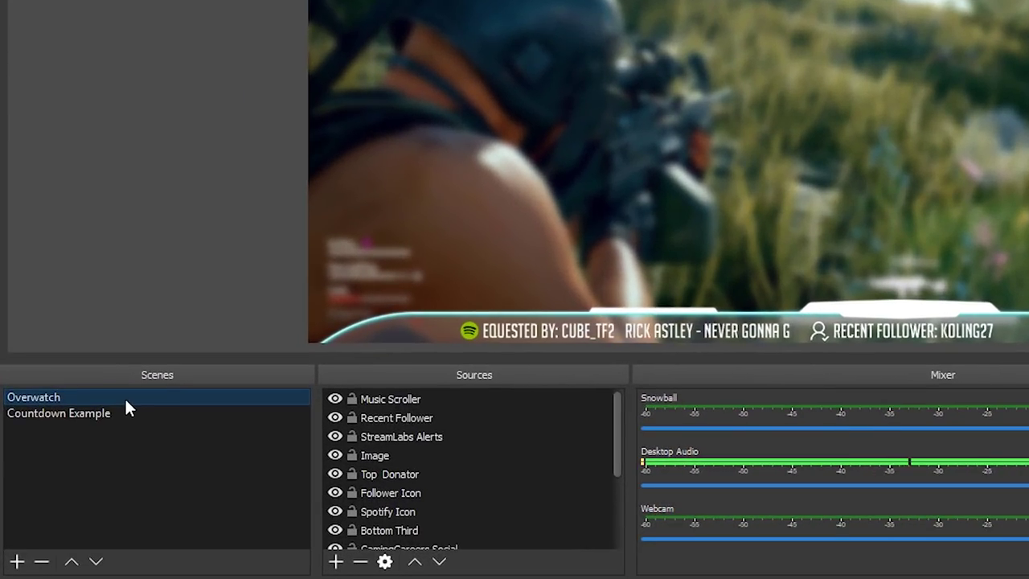
- Give the Overwatch scene a Luma Wipe transition override lasting 750 ms
right_click(84, 398)
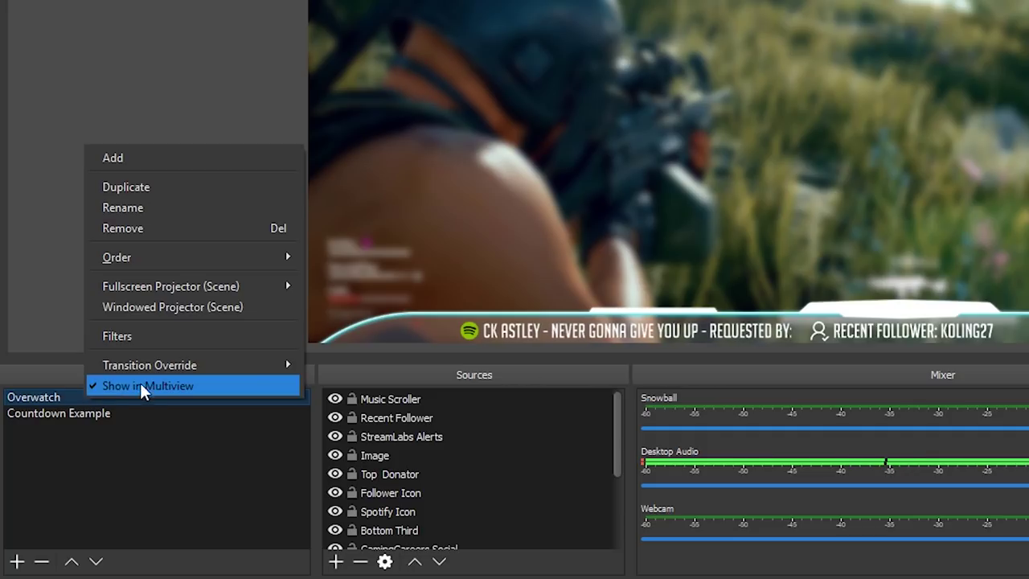
mouse_move(164, 366)
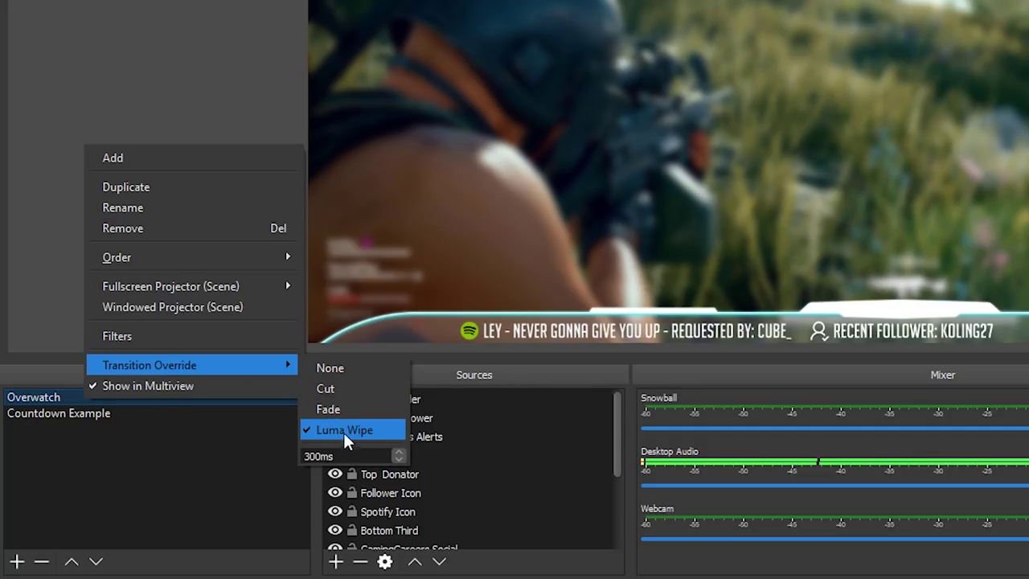
scroll(397, 452, up, 9)
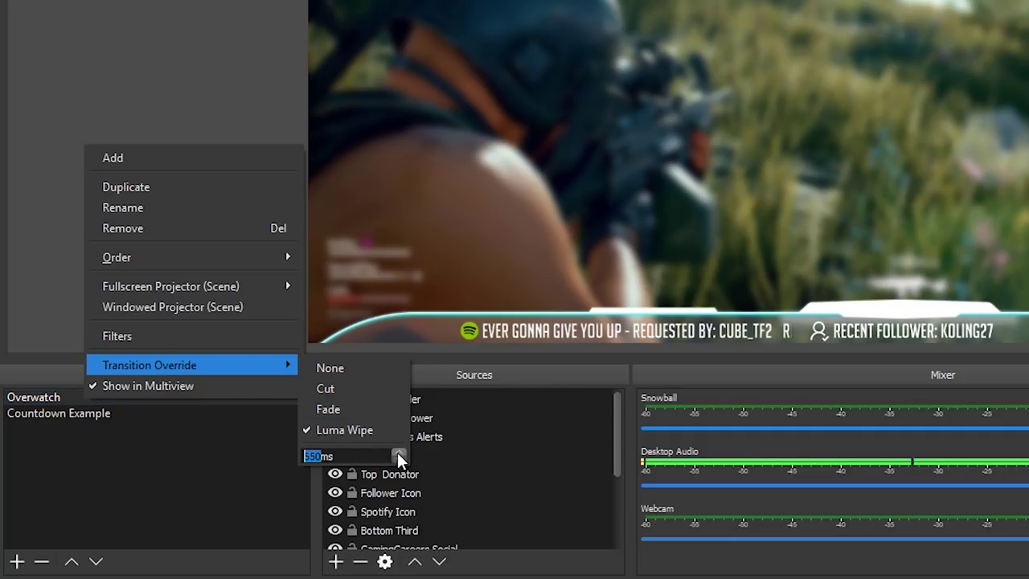
click(343, 455)
click(229, 453)
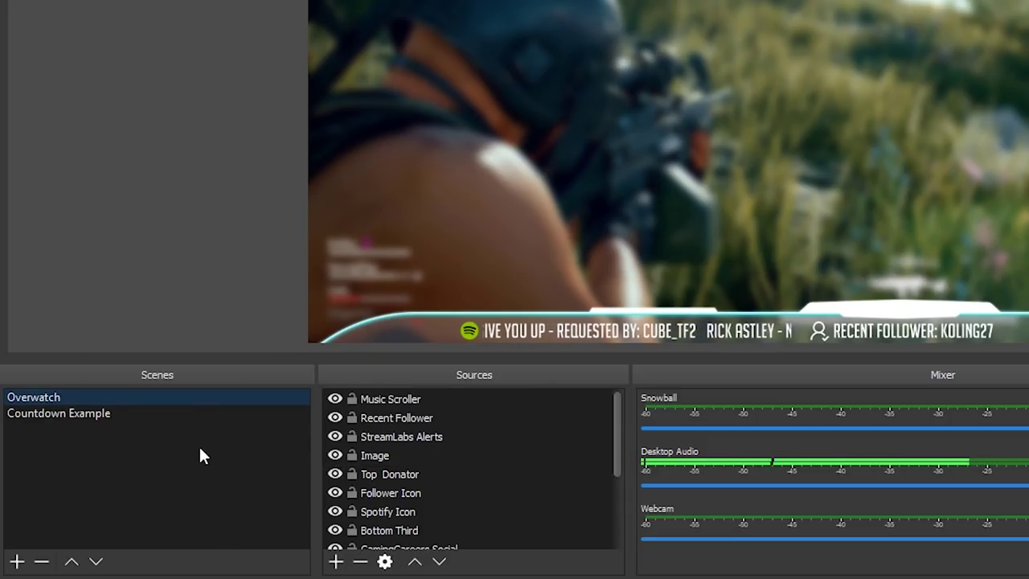
- Test the wipe by alternating between Countdown Example and Overwatch, ending on Countdown Example
click(59, 413)
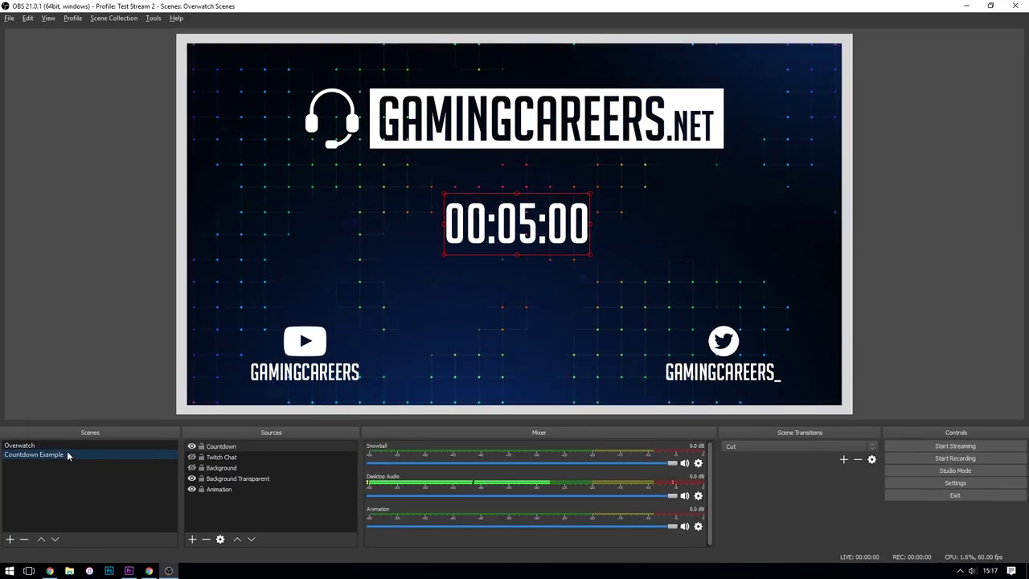
click(65, 446)
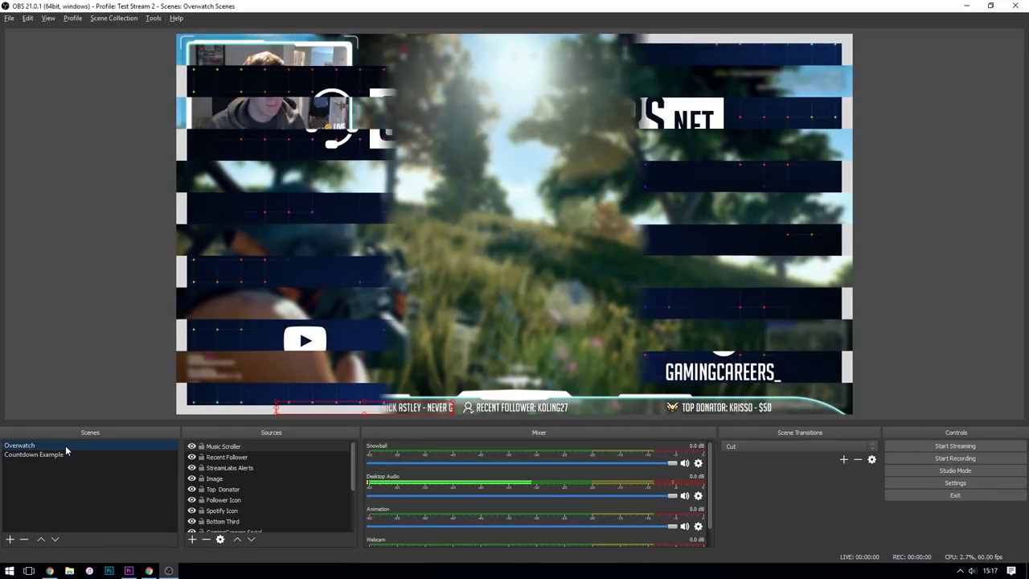
click(64, 452)
click(64, 446)
click(65, 452)
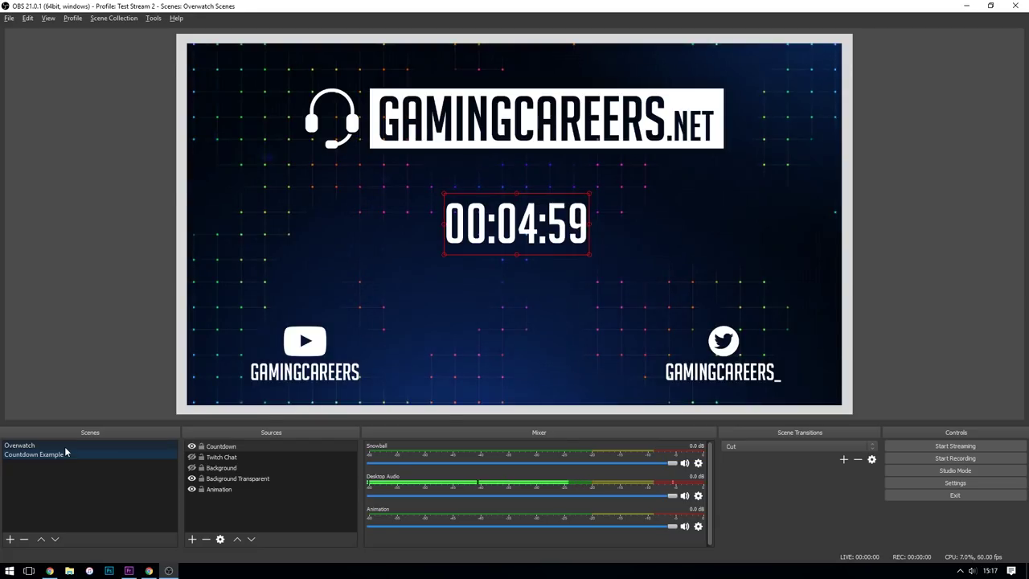
- Select the Overwatch scene in the Scenes list to put the gameplay scene live again
click(65, 446)
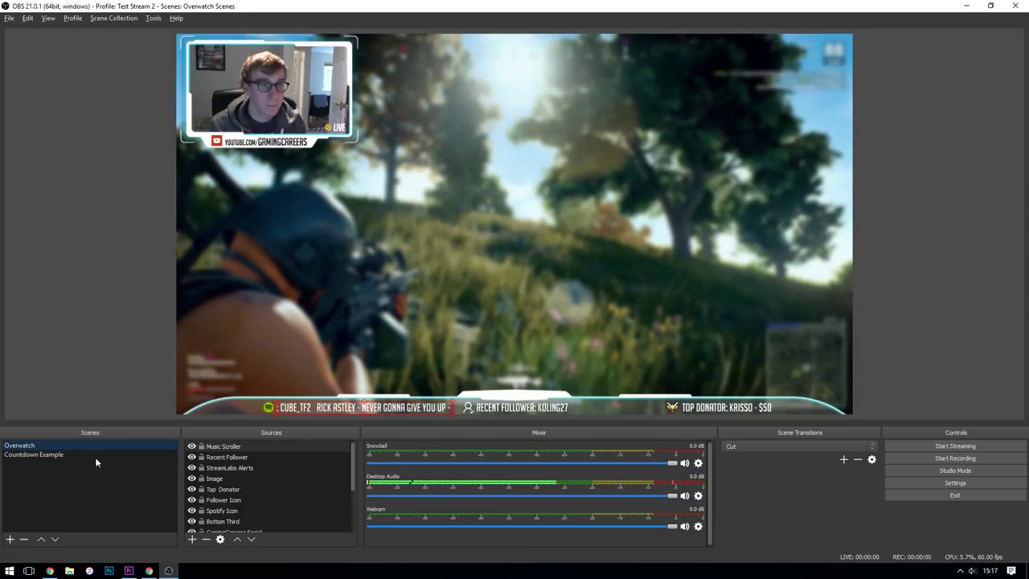